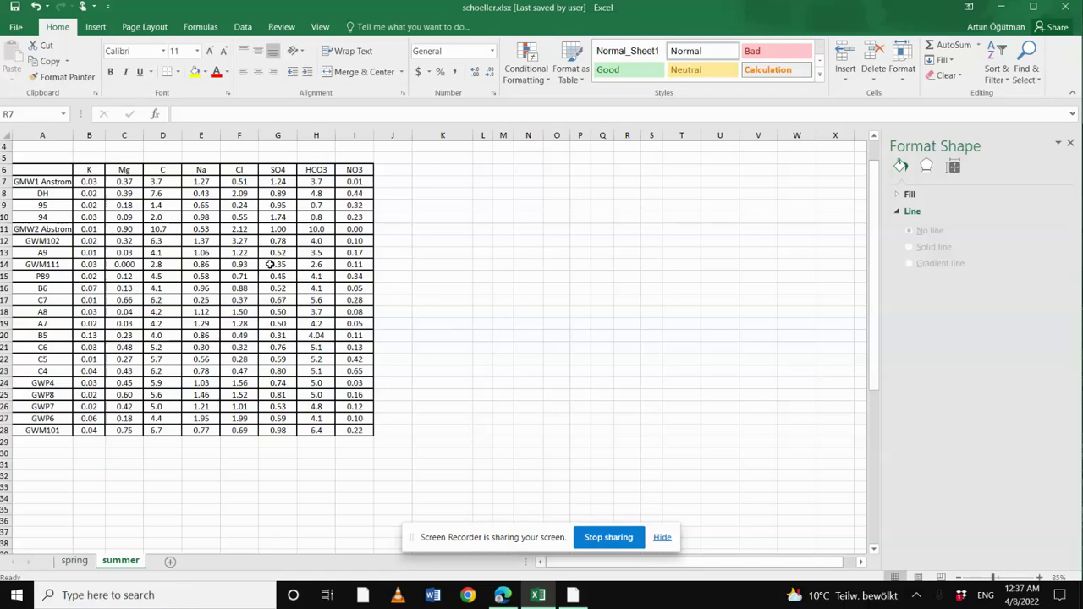
AutoFit column A to the well names in A7:A28
scroll(369, 407, up, 1)
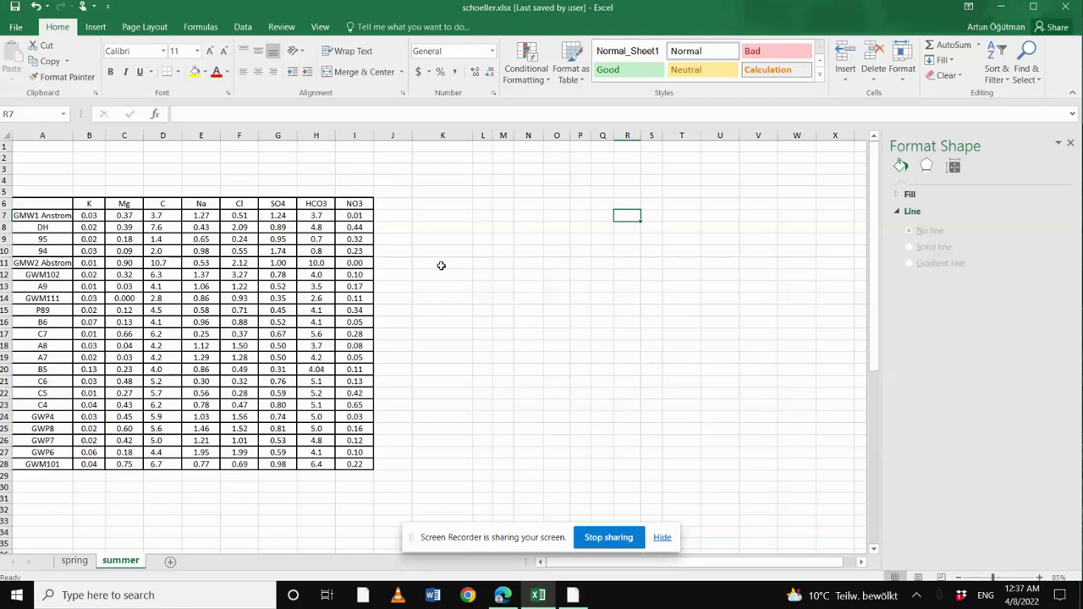
click(36, 205)
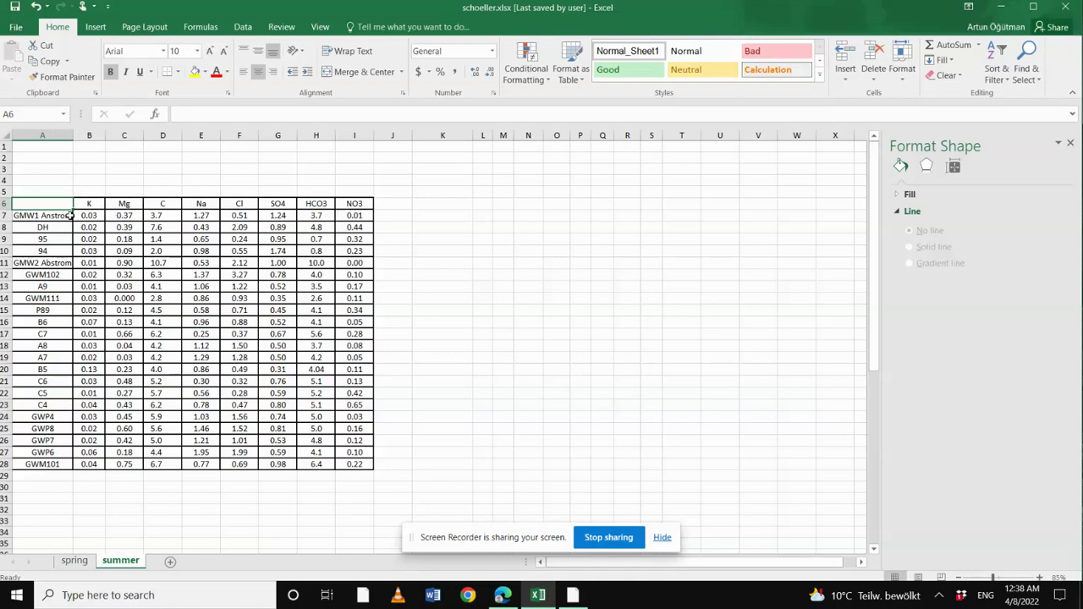
drag(34, 215, 42, 465)
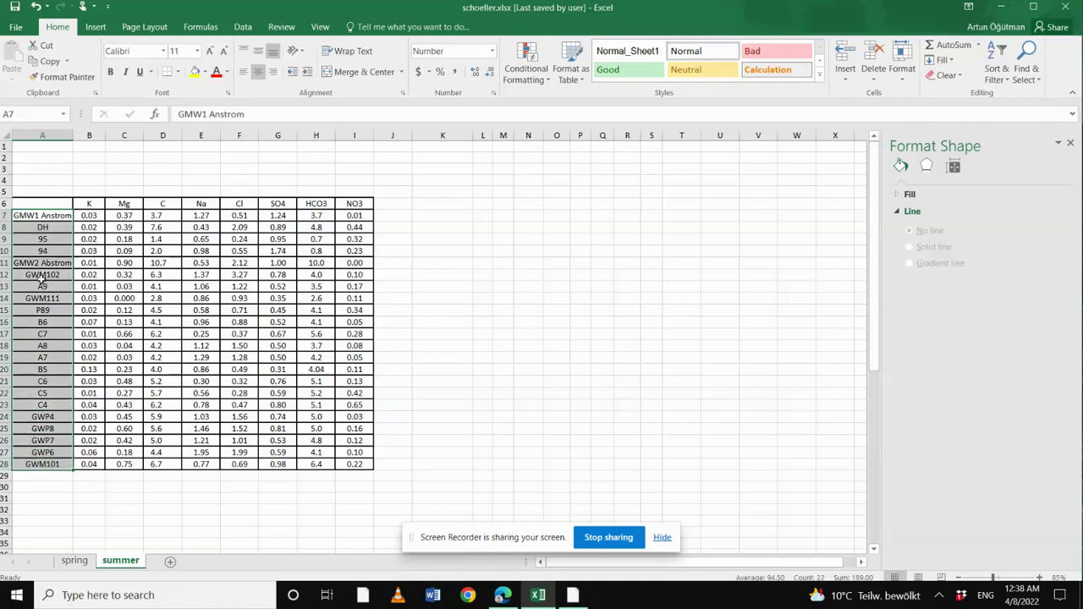
double_click(74, 131)
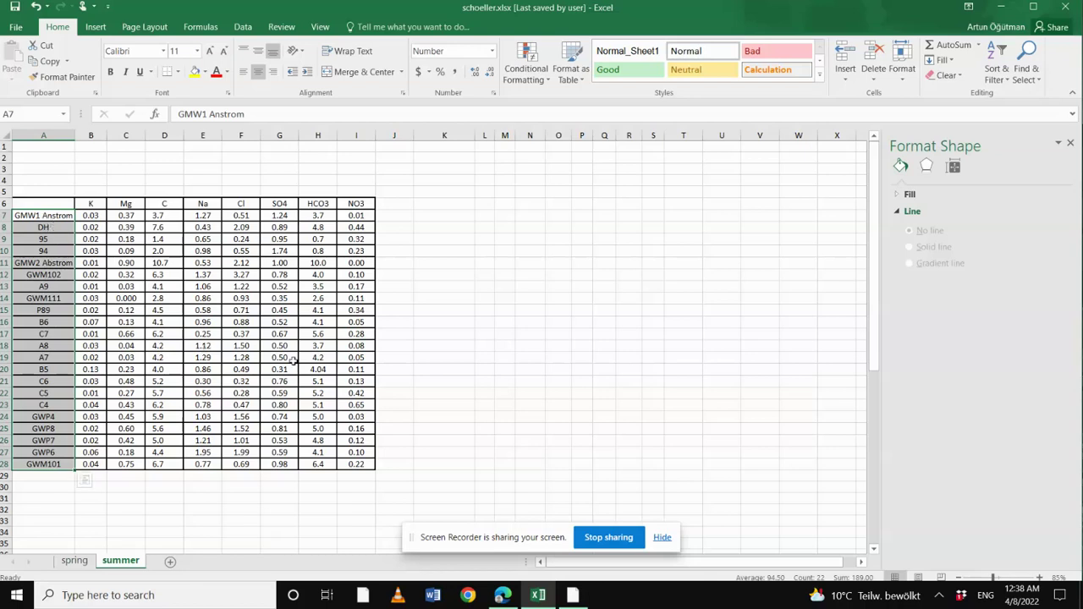
click(449, 262)
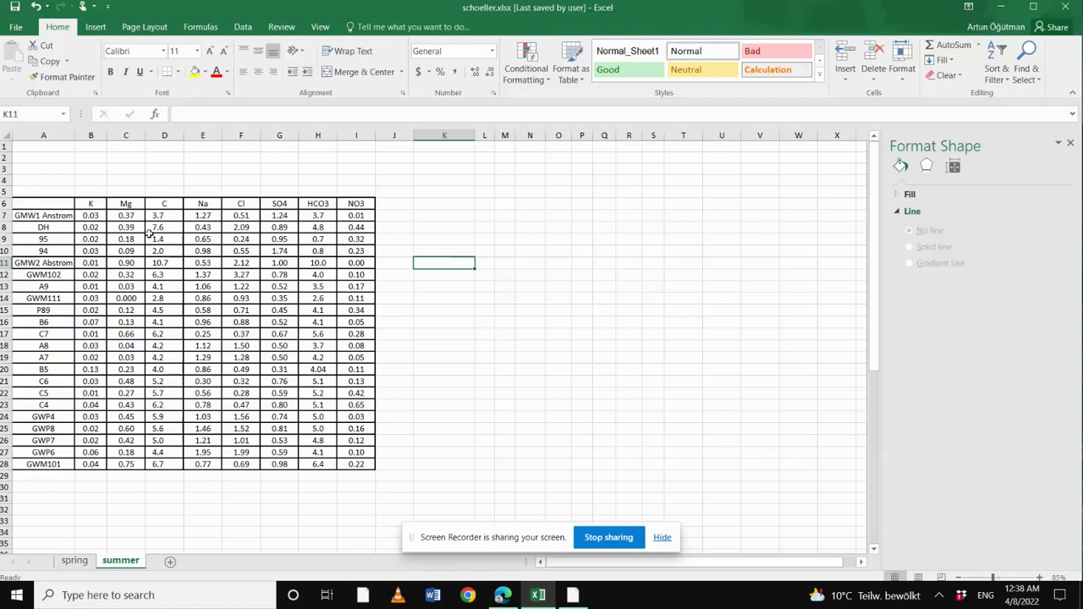
Type a 'meq/L' unit note in K7, then delete it again
drag(95, 217, 354, 259)
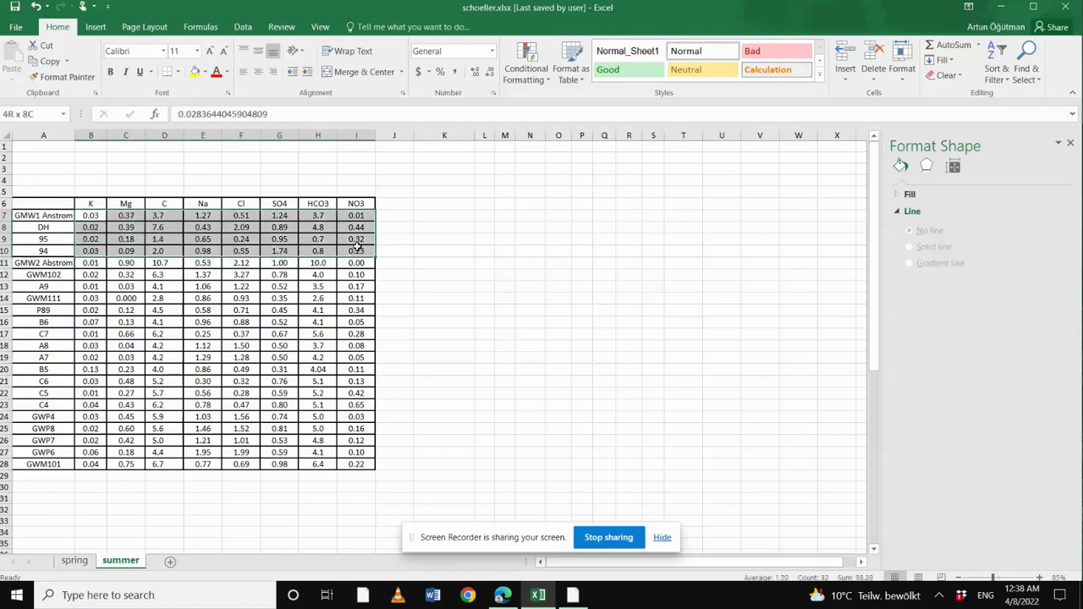
click(394, 203)
click(435, 214)
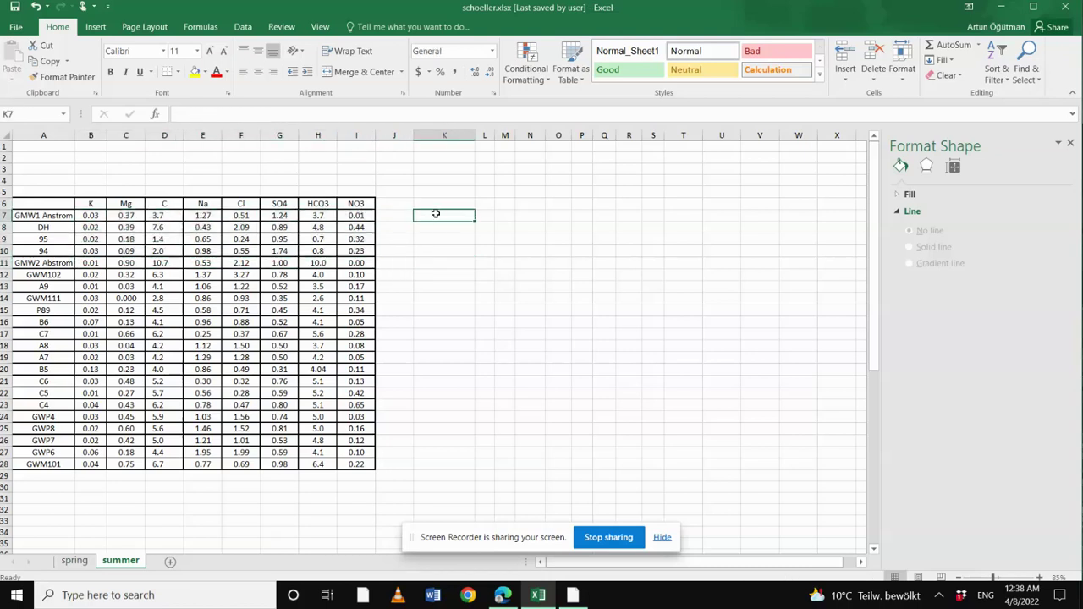
text(meq)
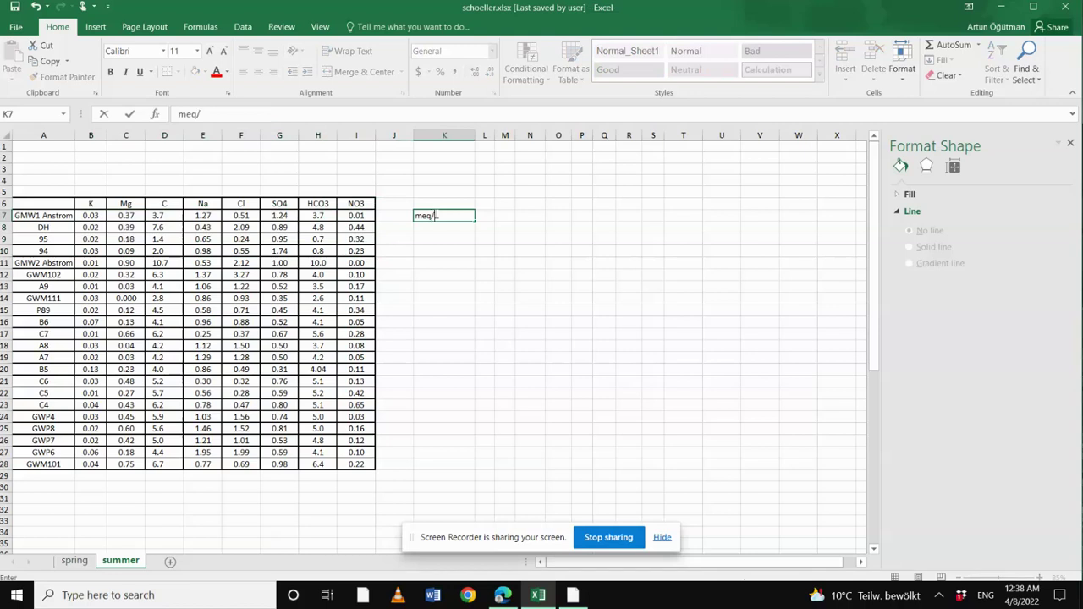
text(/l)
key(BackSpace)
key(Caps_Lock)
text(L)
drag(439, 216, 416, 216)
key(BackSpace)
click(428, 169)
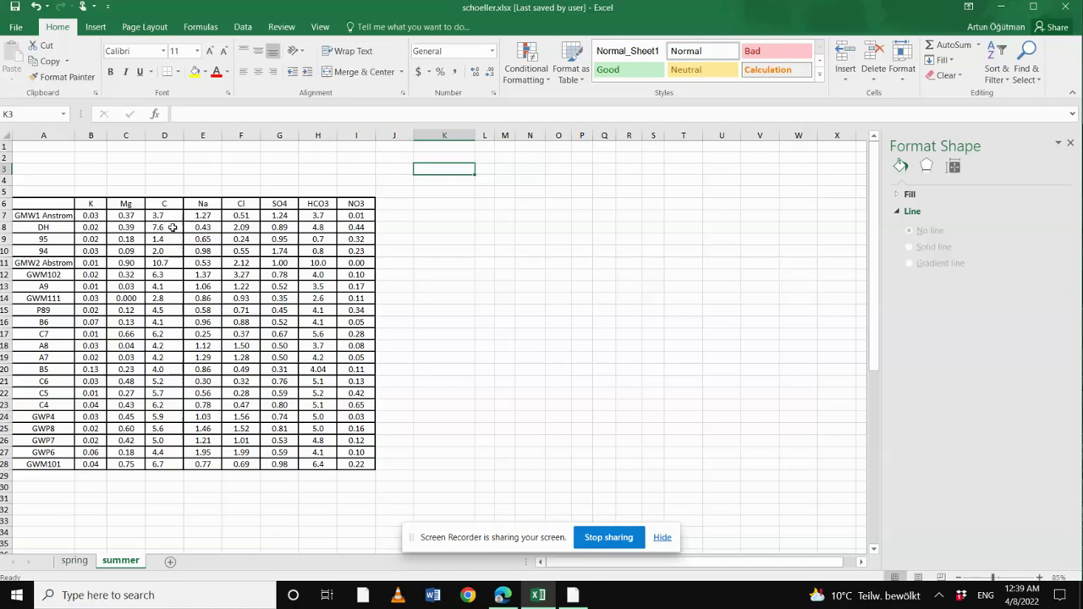
Insert a 2-D line chart of A6:I28 and move it to the right of the table
drag(28, 203, 361, 464)
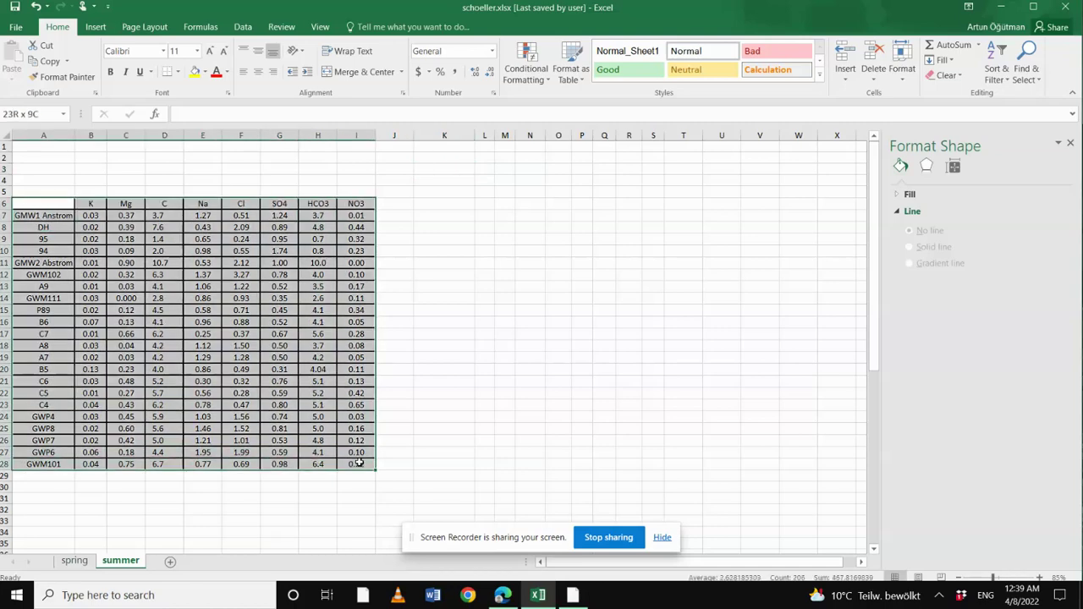
click(96, 28)
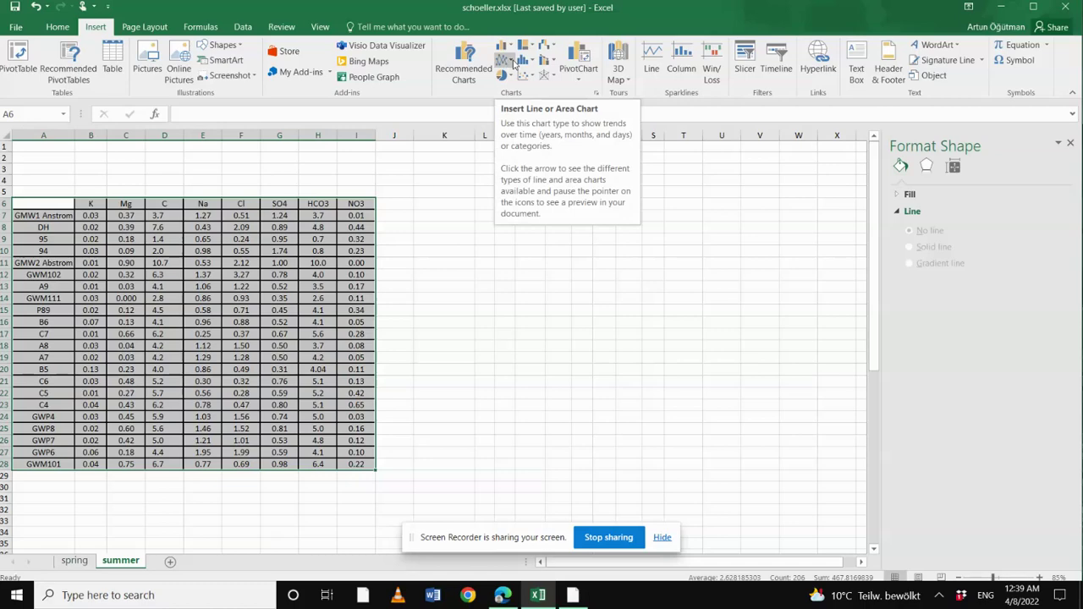
click(513, 64)
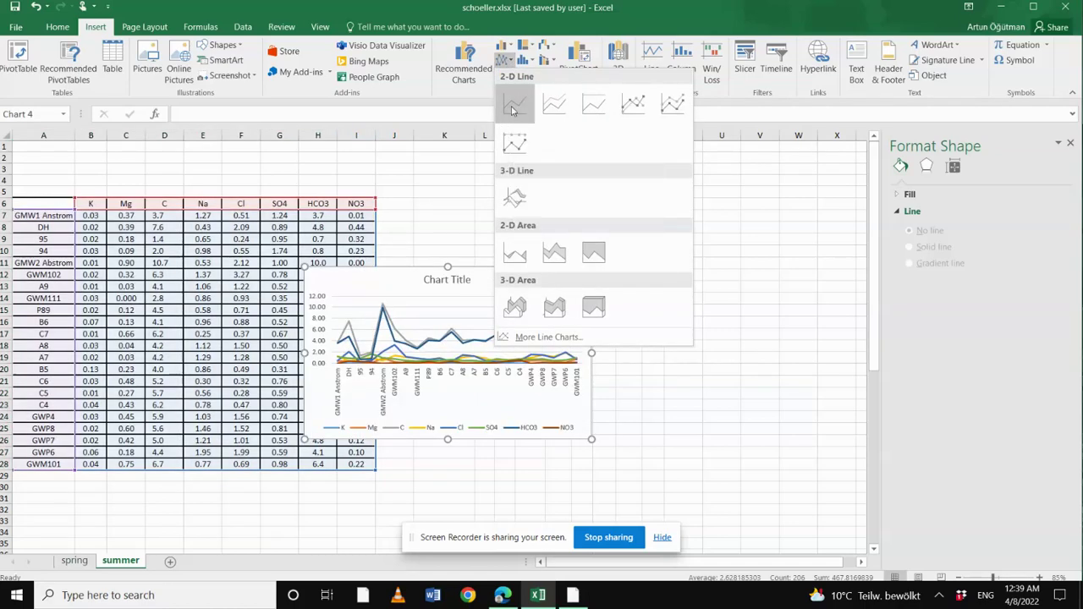
click(513, 106)
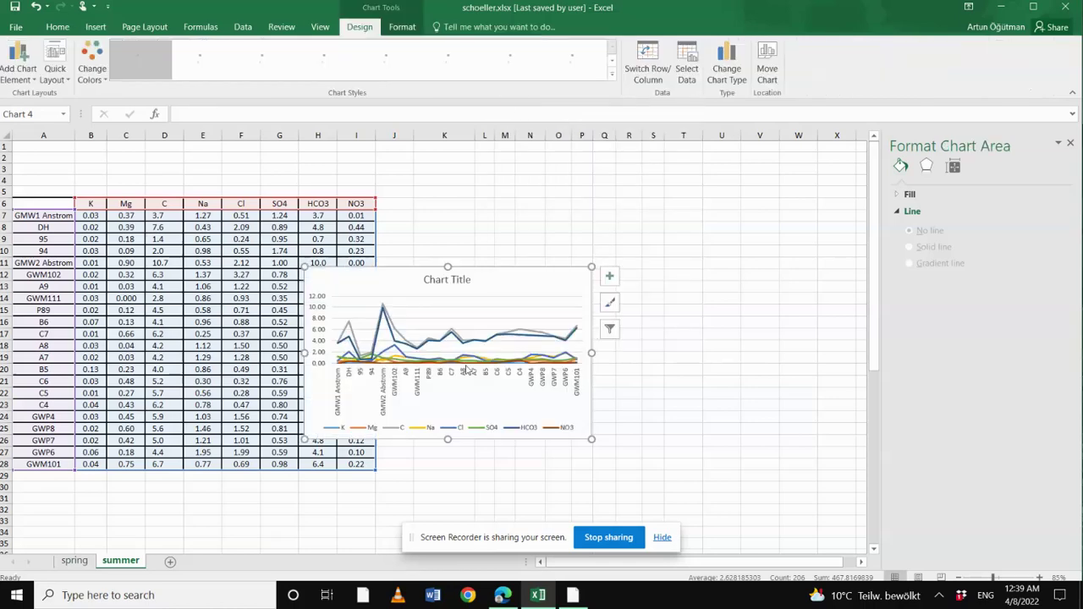
drag(395, 283, 474, 220)
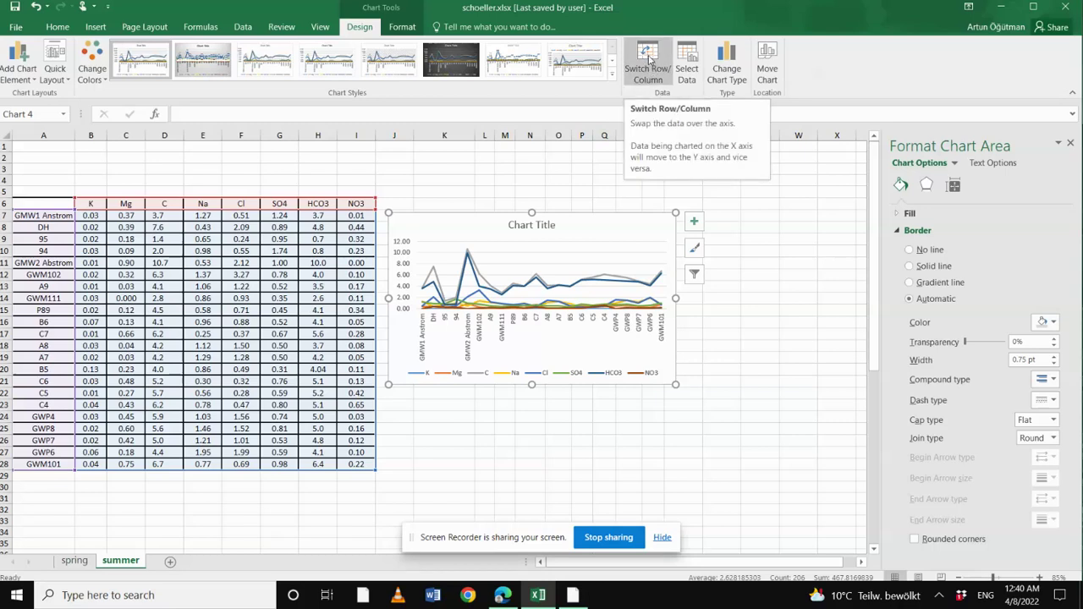
Switch rows and columns so ions run along the x-axis, then delete the legend and chart title
click(649, 57)
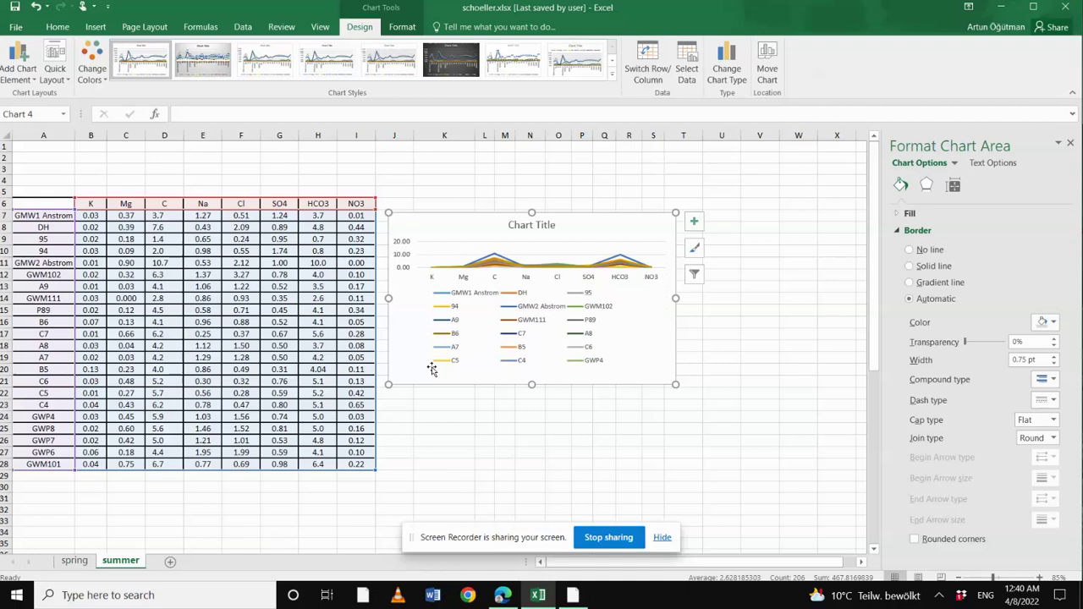
click(517, 308)
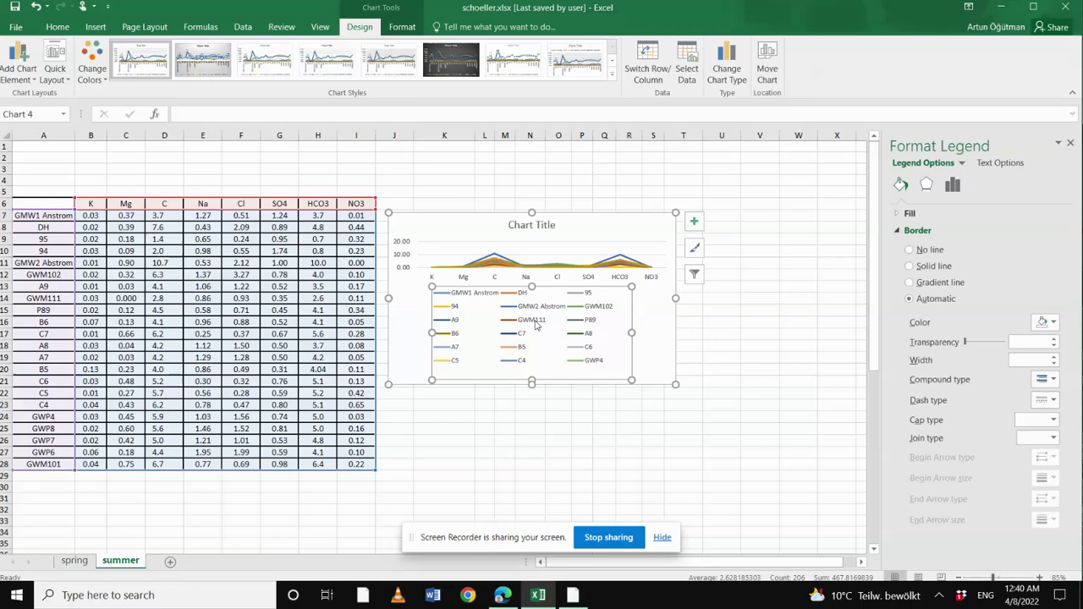
key(Delete)
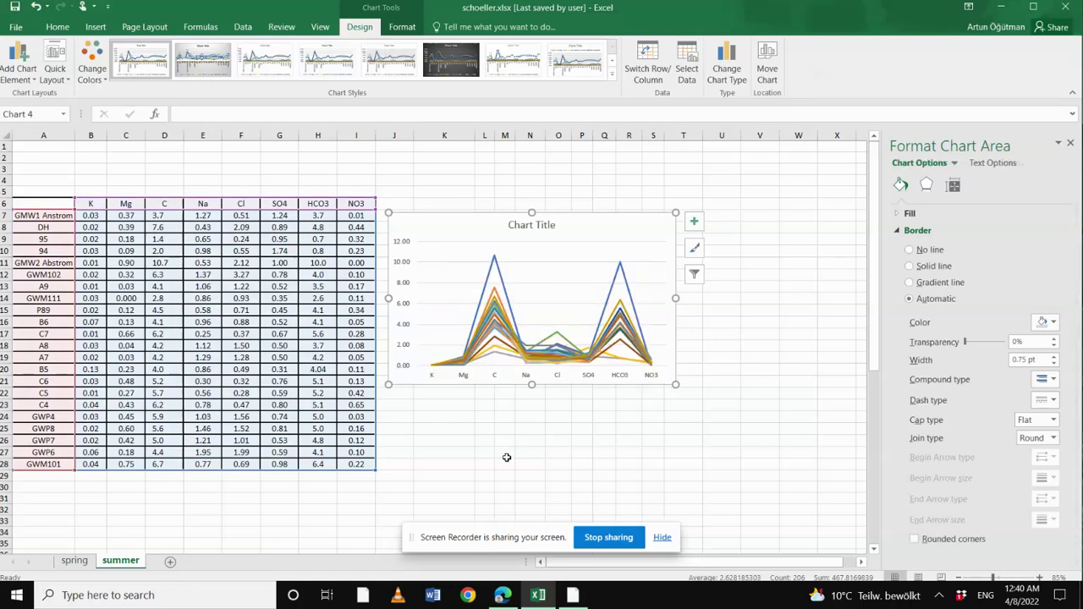
click(533, 235)
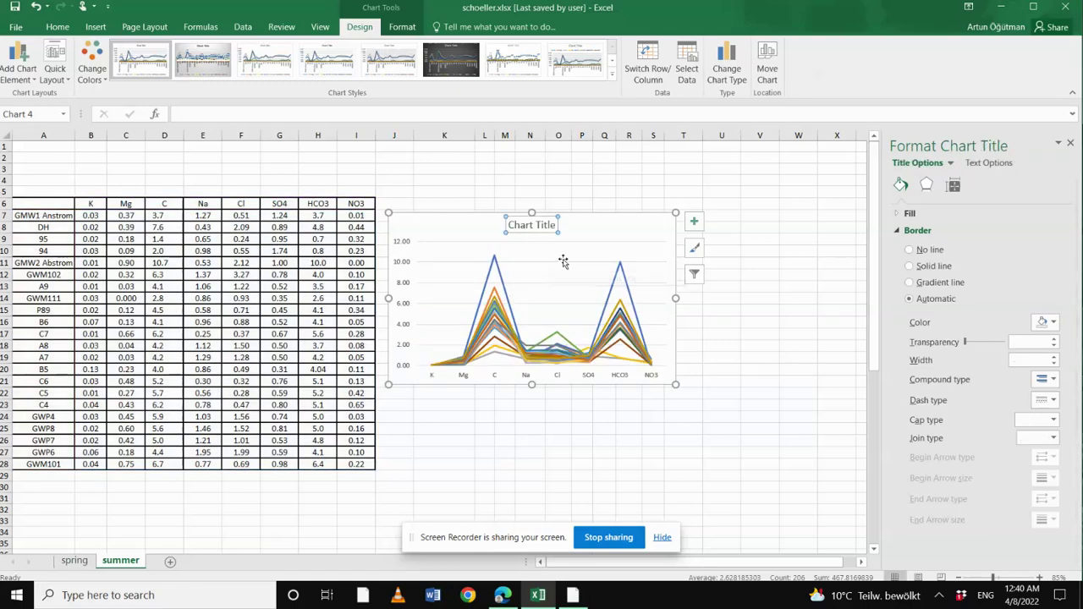
click(542, 227)
key(Delete)
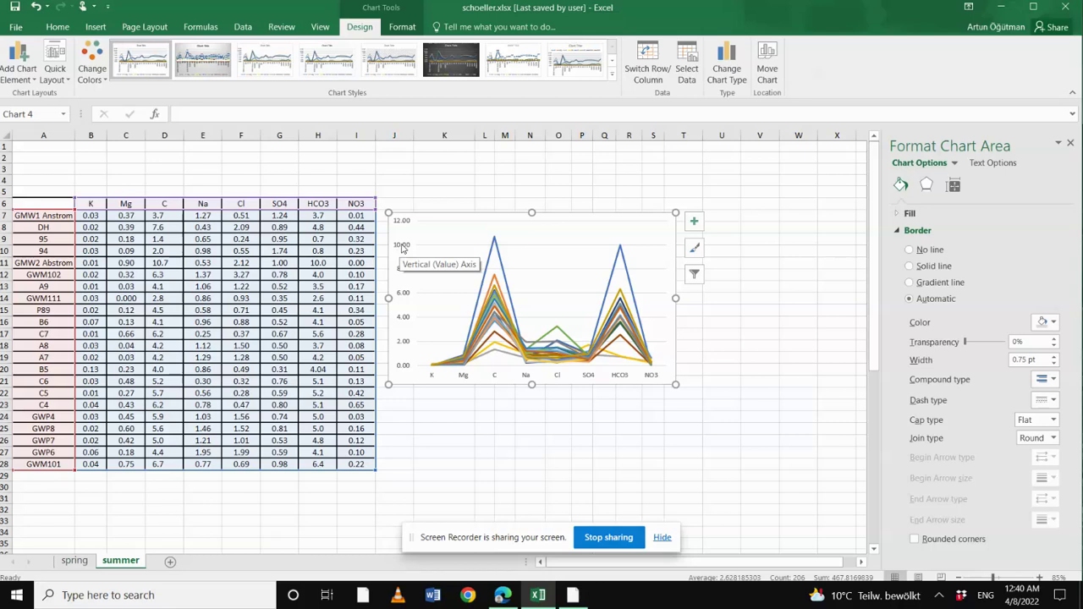
Select the vertical value axis to show its Format Axis options, currently 0 to 12
click(403, 246)
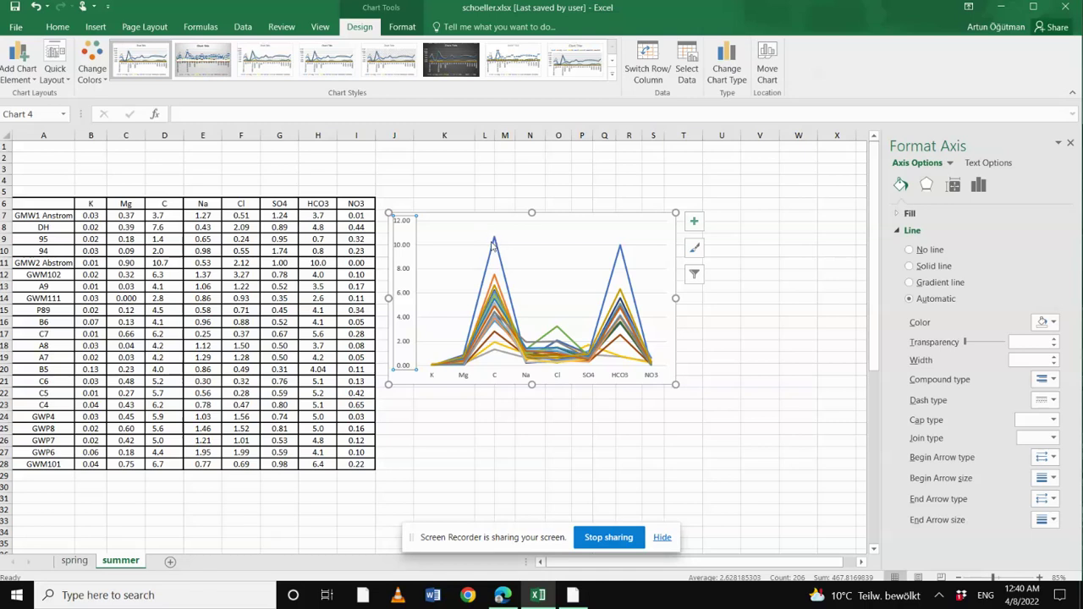
mouse_move(498, 240)
click(444, 179)
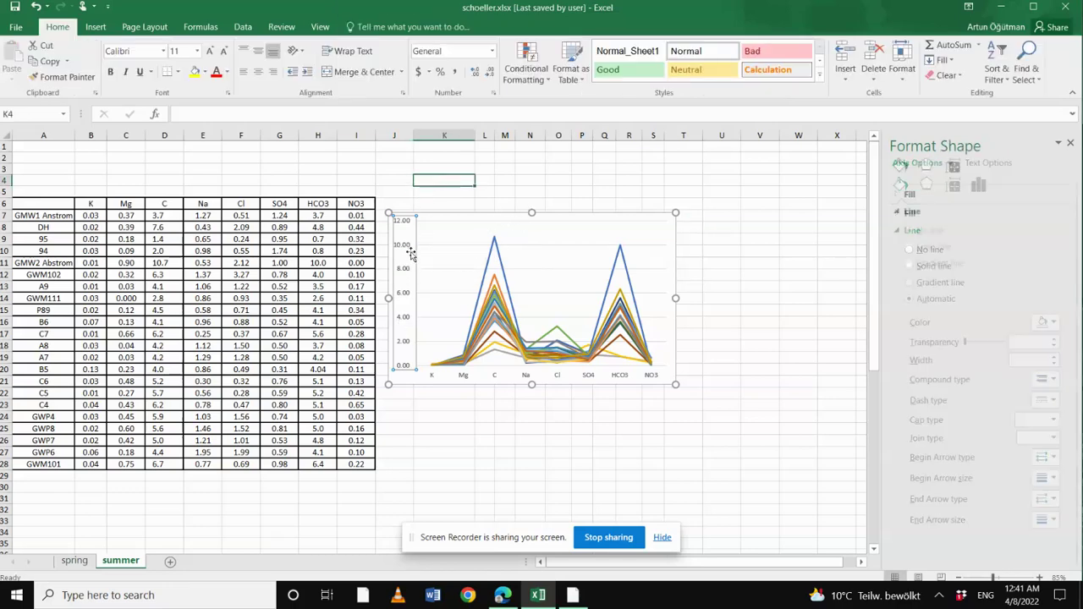
click(403, 267)
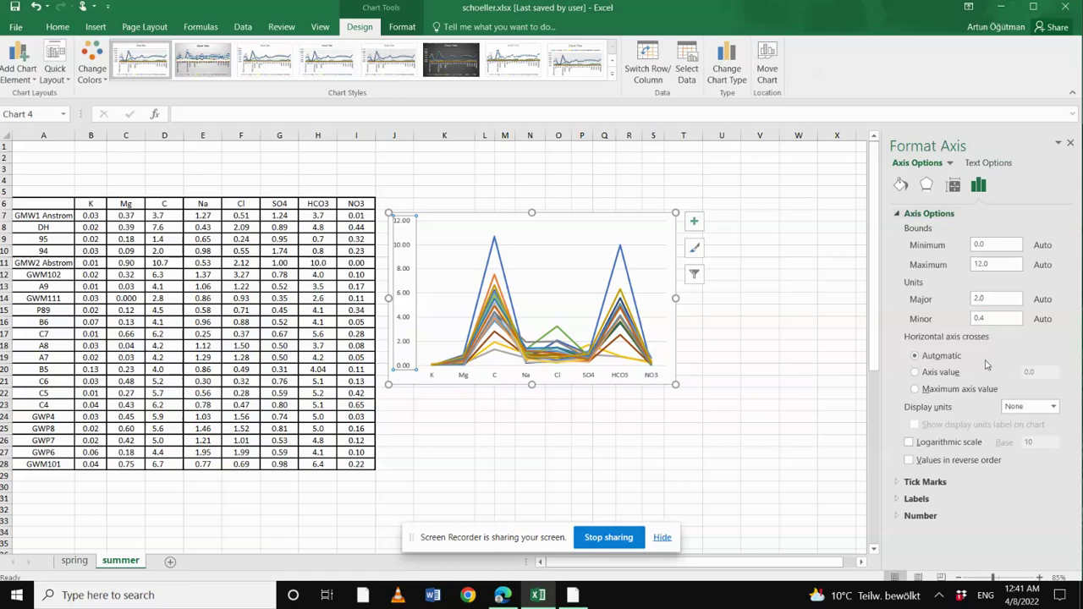
Switch the vertical axis to a base-10 logarithmic scale, accepting the zero-values warning
click(909, 443)
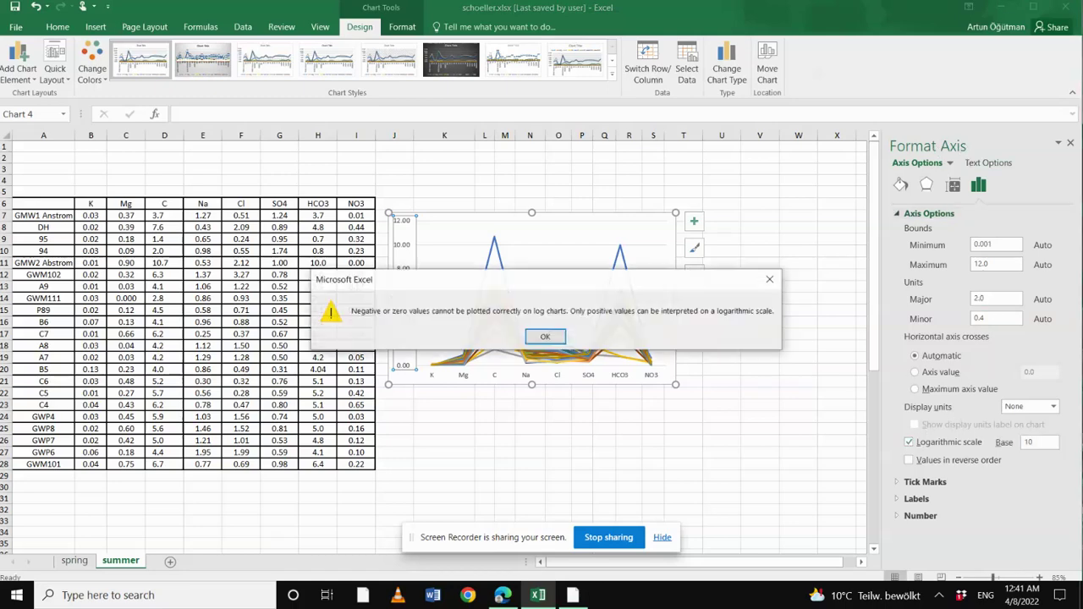
click(545, 339)
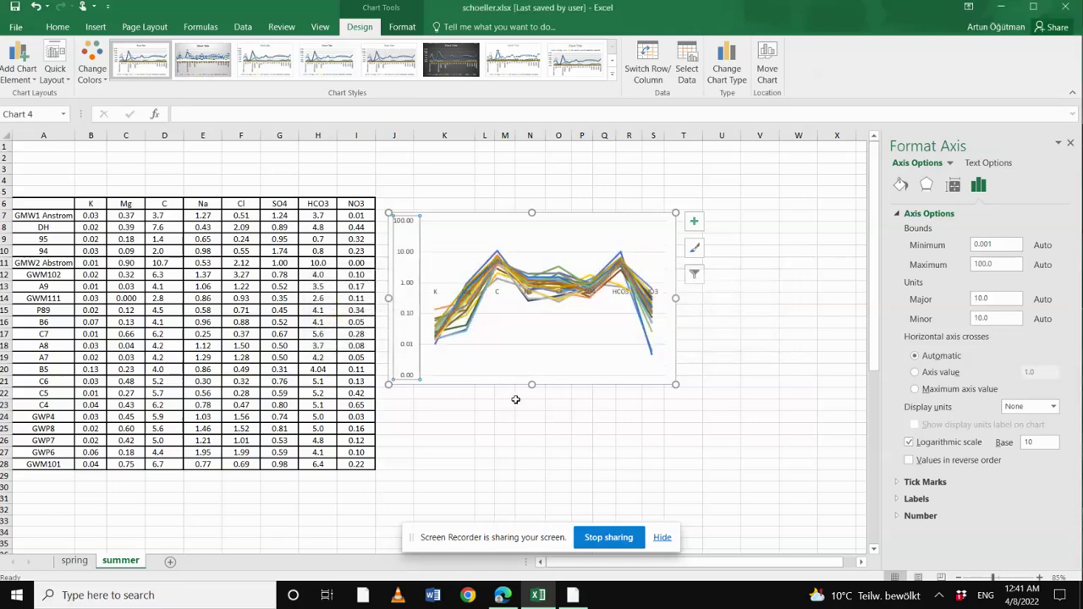
Make the horizontal axis cross the vertical axis at value 0.01
click(926, 378)
drag(1038, 375, 1027, 370)
drag(88, 217, 358, 465)
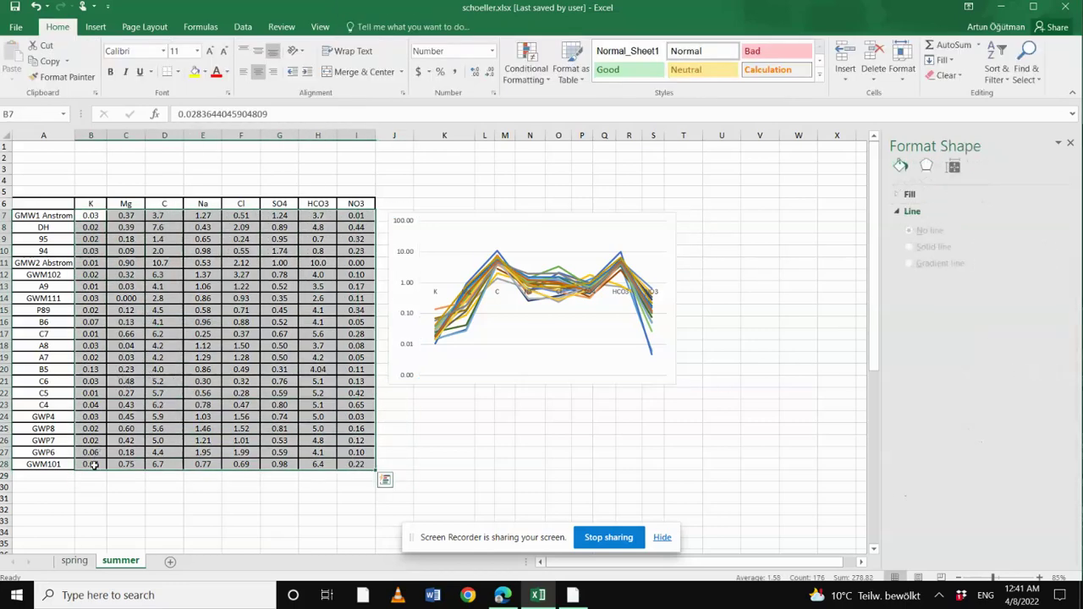
click(533, 294)
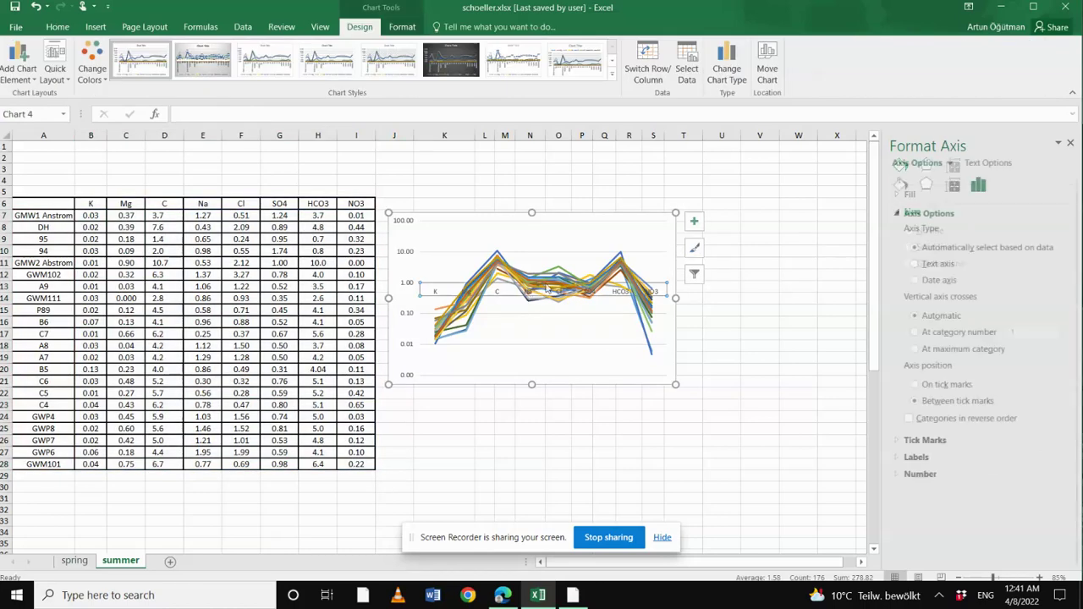
click(406, 289)
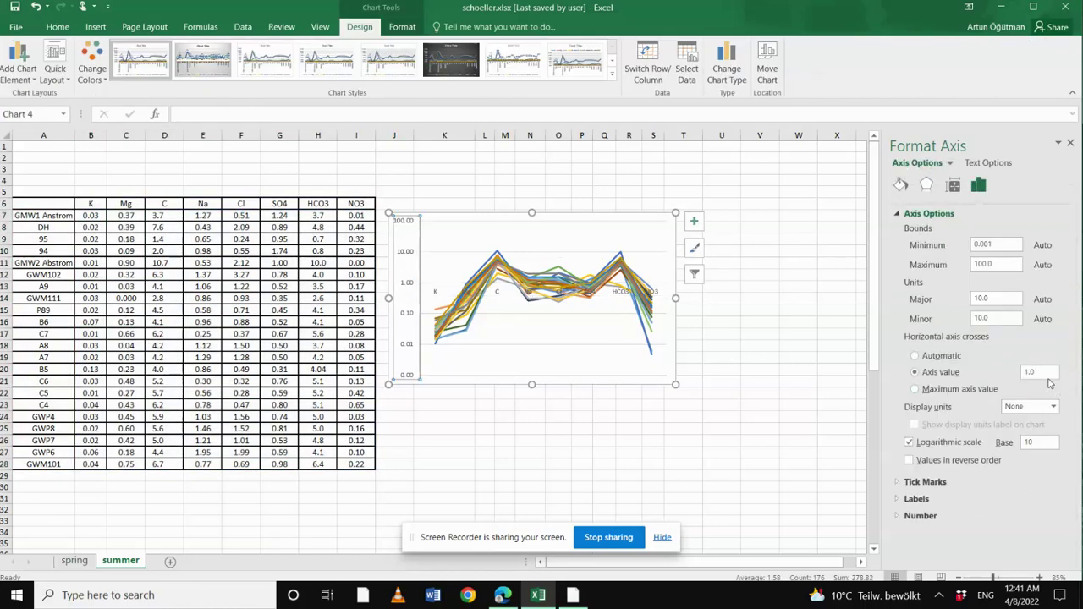
double_click(1049, 378)
text(0.01)
key(Return)
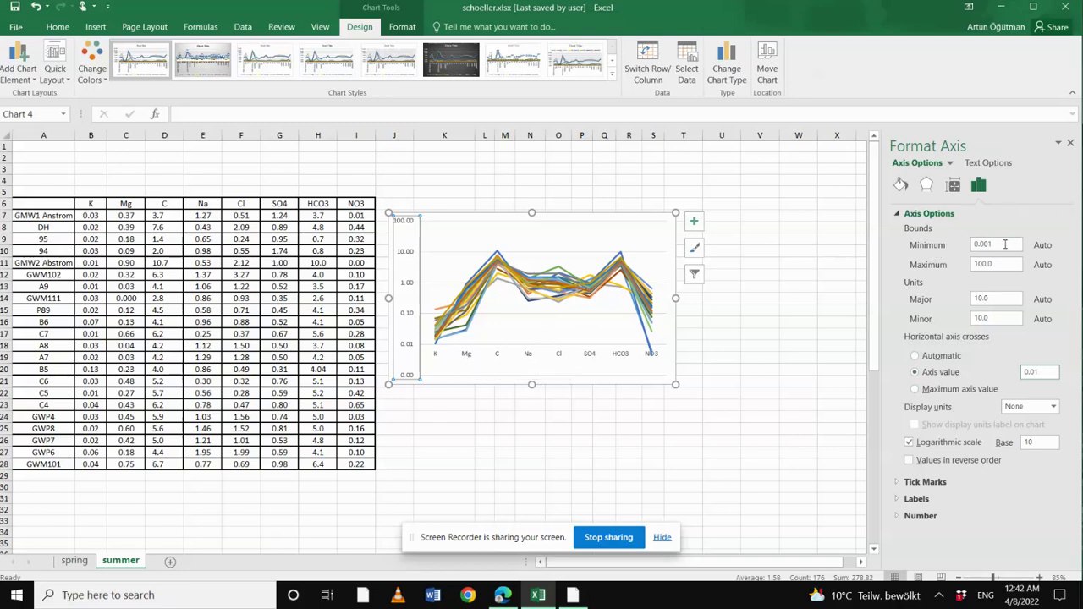
Set the log axis bounds to minimum 0.01 and maximum 20
drag(1005, 245, 974, 245)
text(0.01)
key(Return)
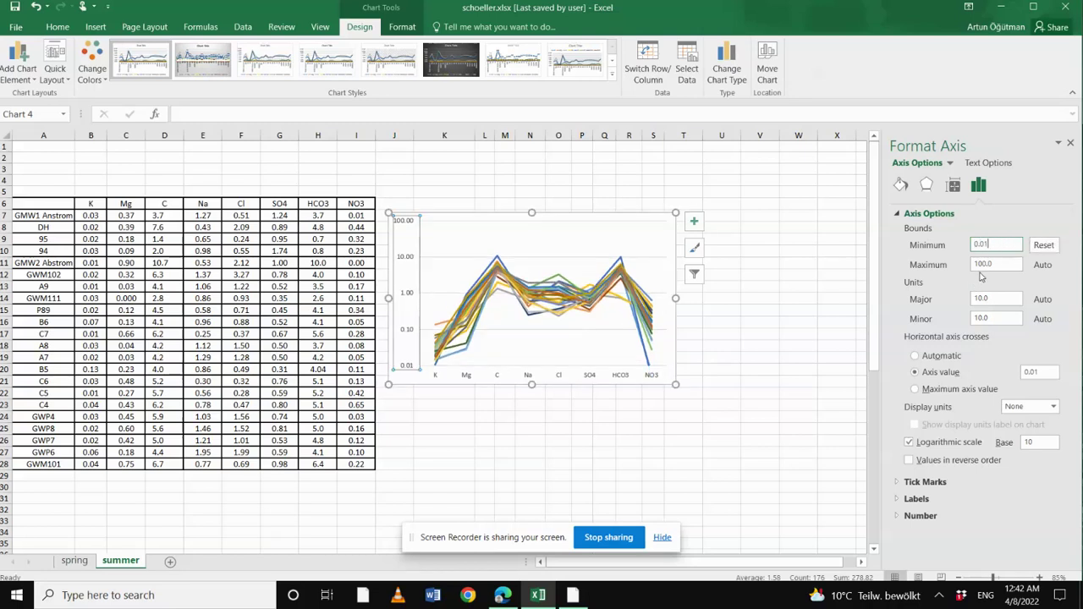
double_click(981, 264)
text(20)
key(Return)
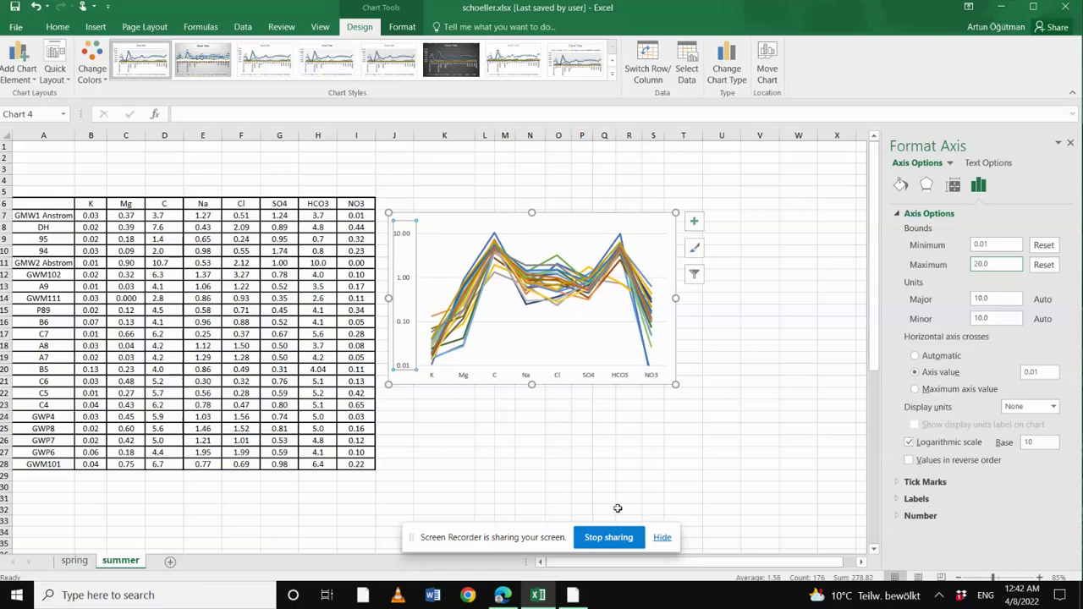
Give the vertical axis the General number format so labels read 0.01, 0.1, 1, 10
click(533, 436)
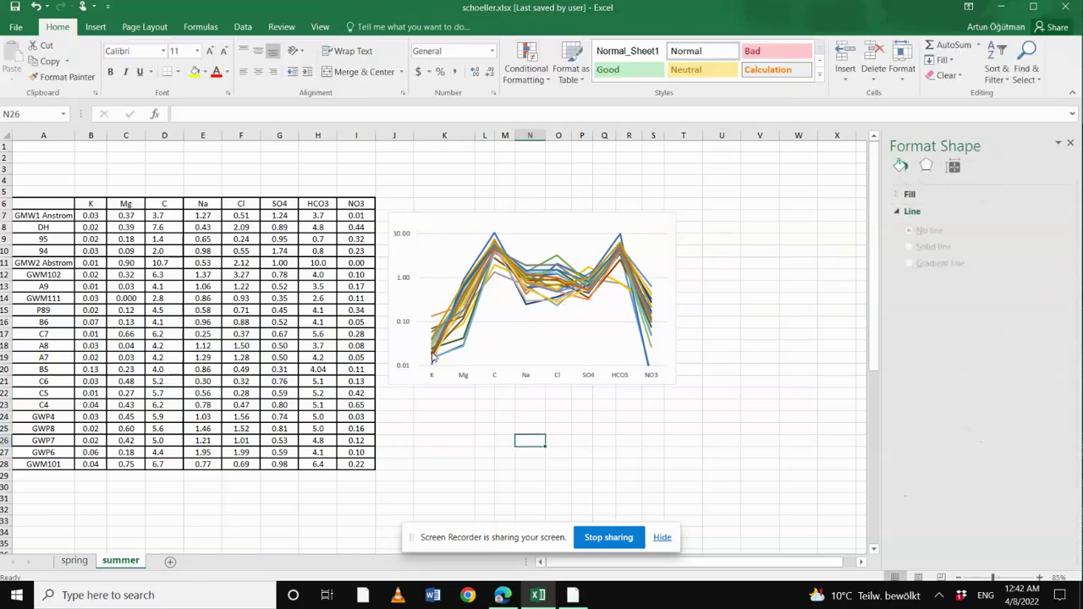
click(399, 324)
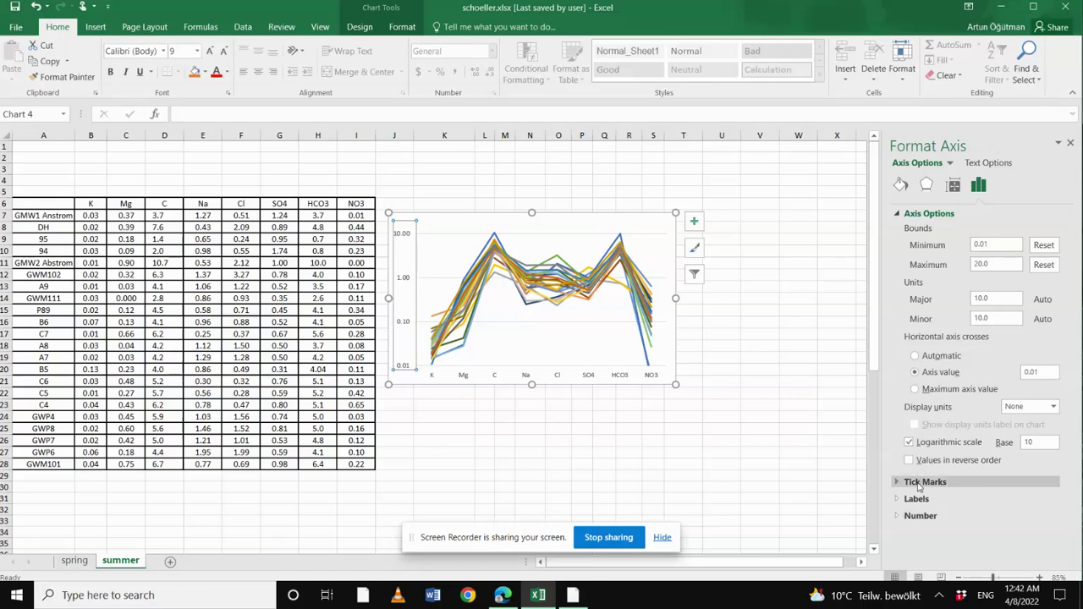
click(921, 518)
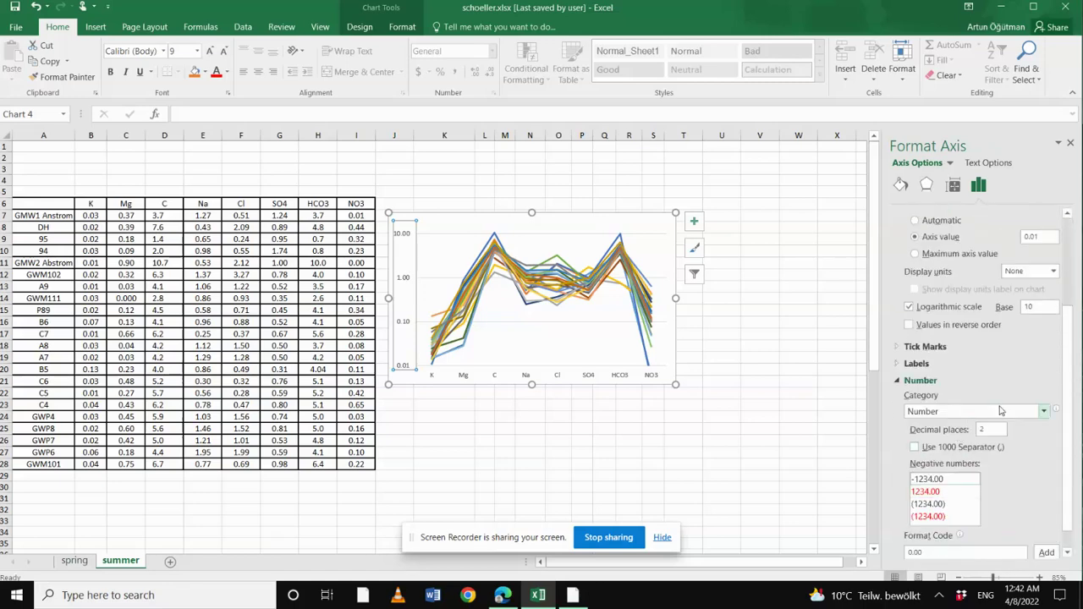
click(995, 415)
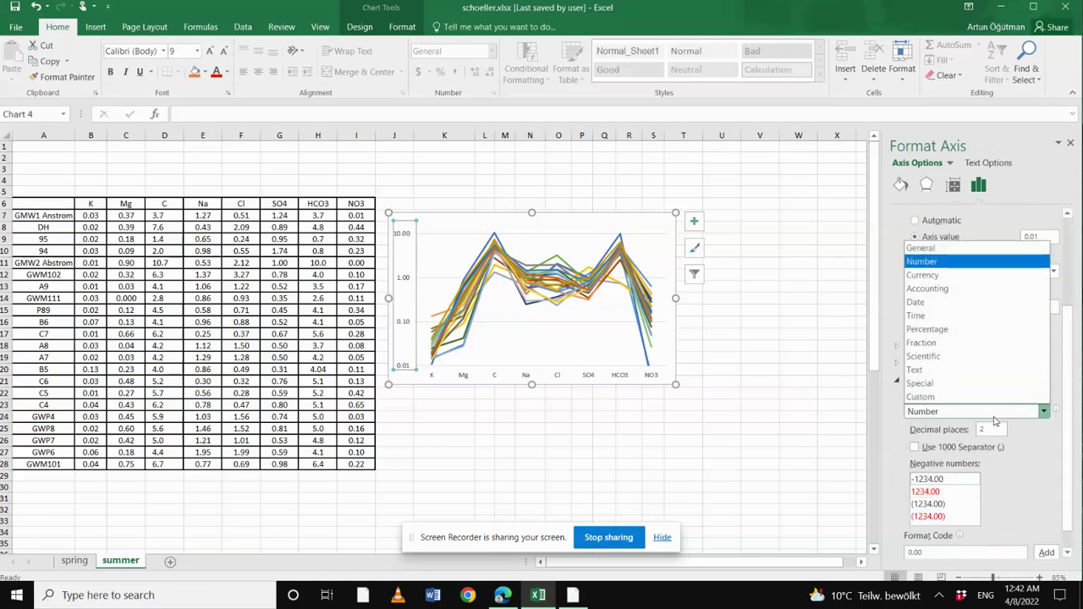
click(939, 248)
Bold the labels of the vertical log axis and the horizontal ion axis
click(444, 439)
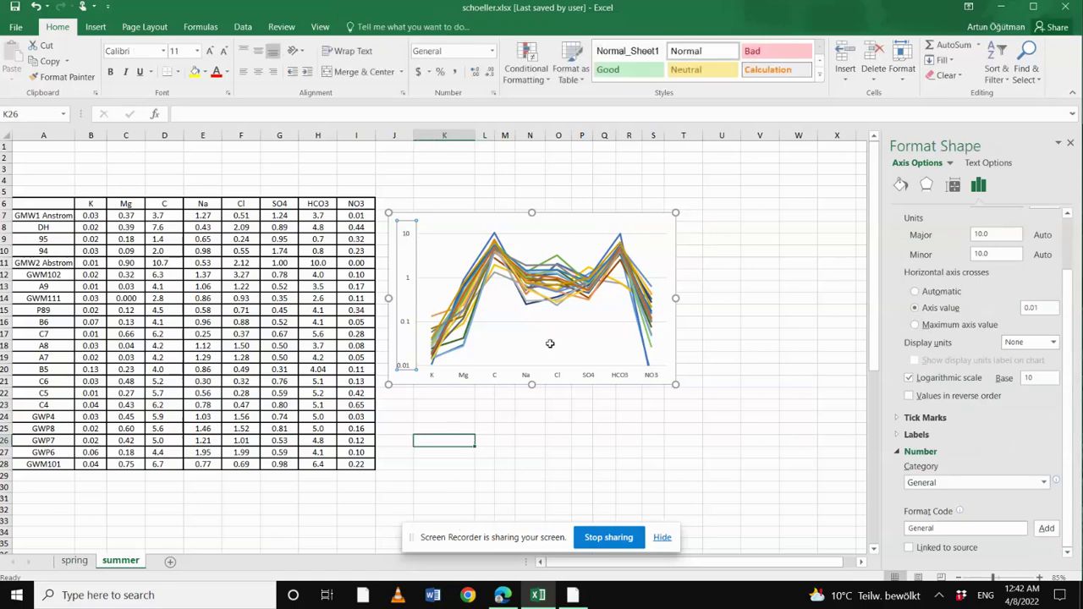
click(444, 177)
click(411, 230)
click(408, 233)
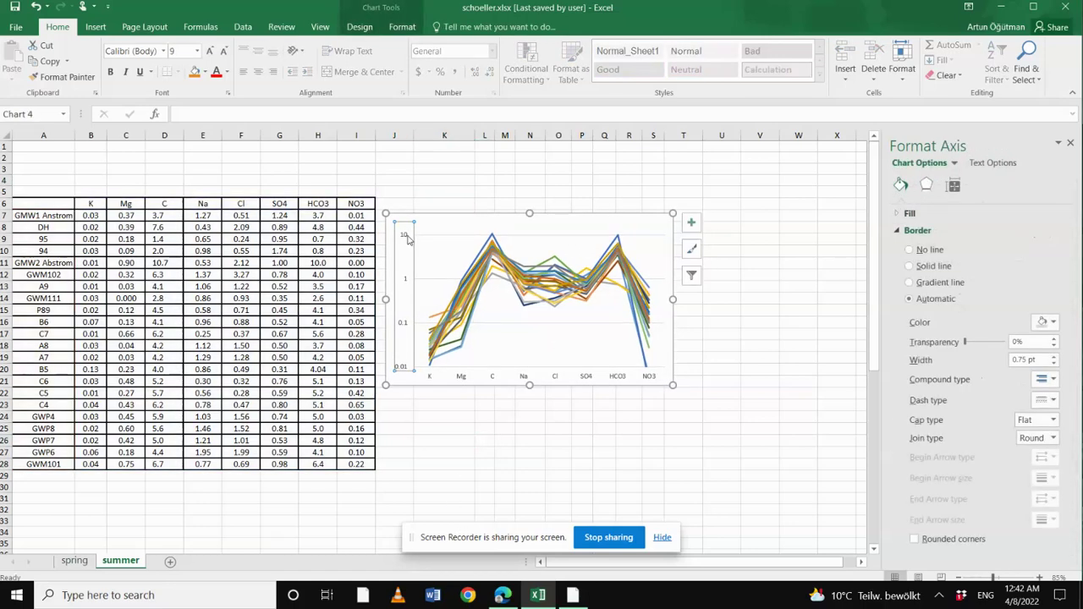
click(110, 72)
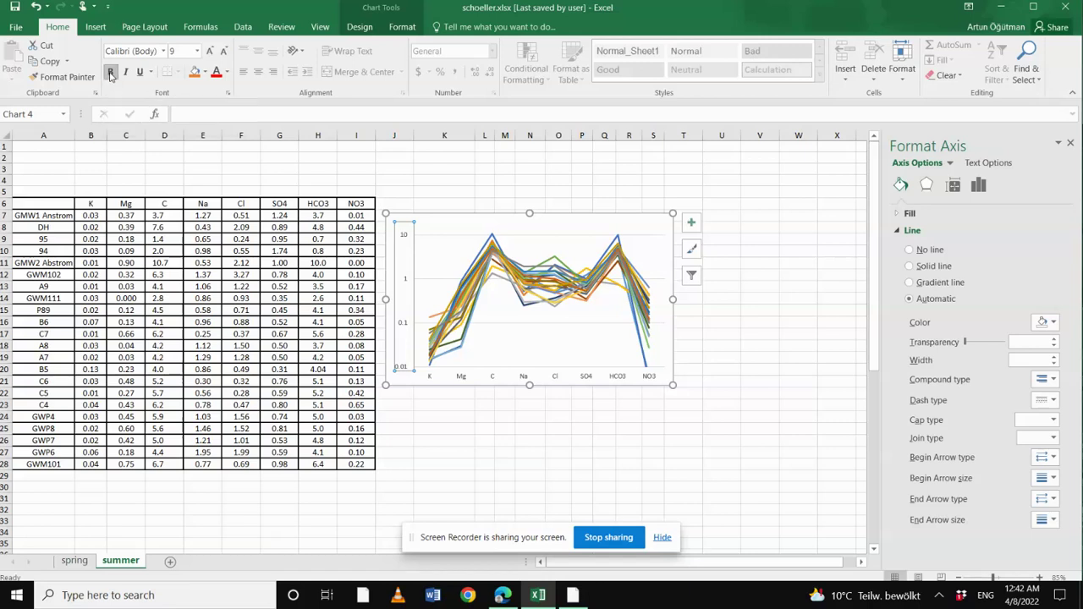
click(462, 380)
click(110, 73)
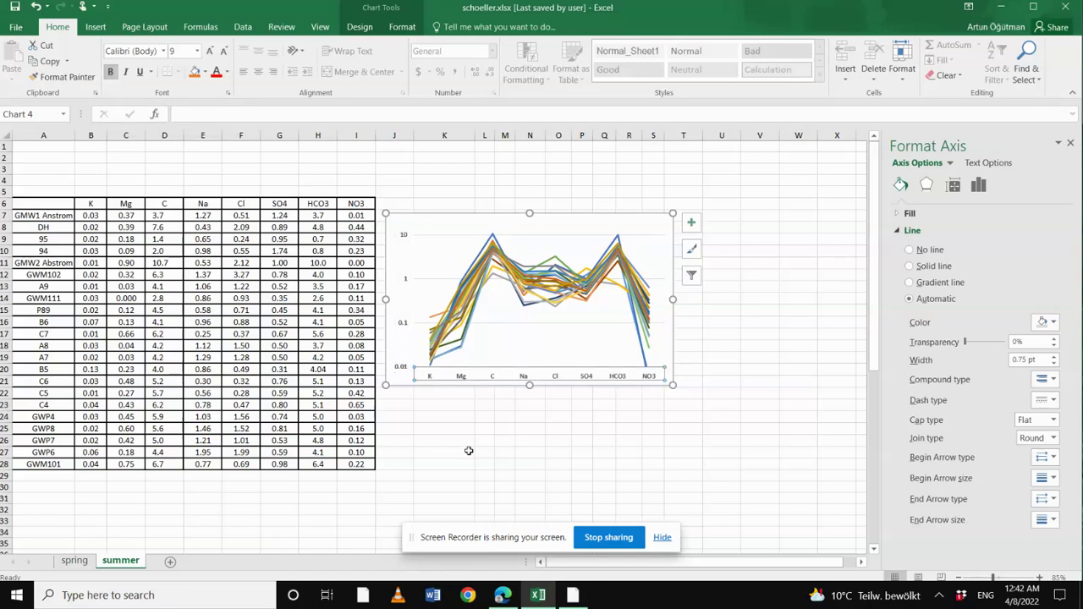
click(559, 452)
click(736, 431)
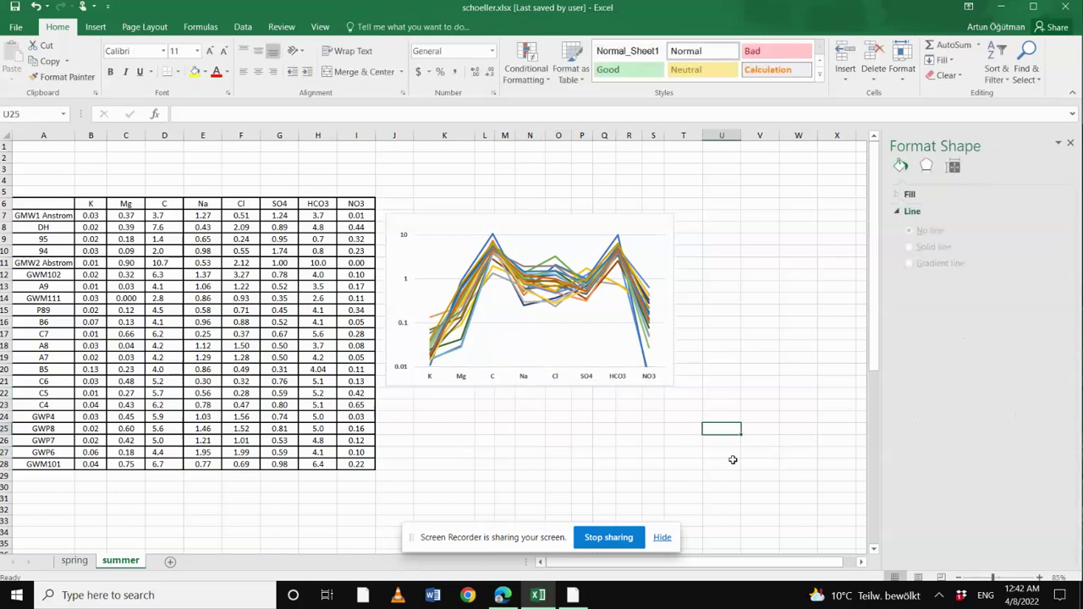
Add minor gridlines to the horizontal axis
click(461, 380)
right_click(461, 380)
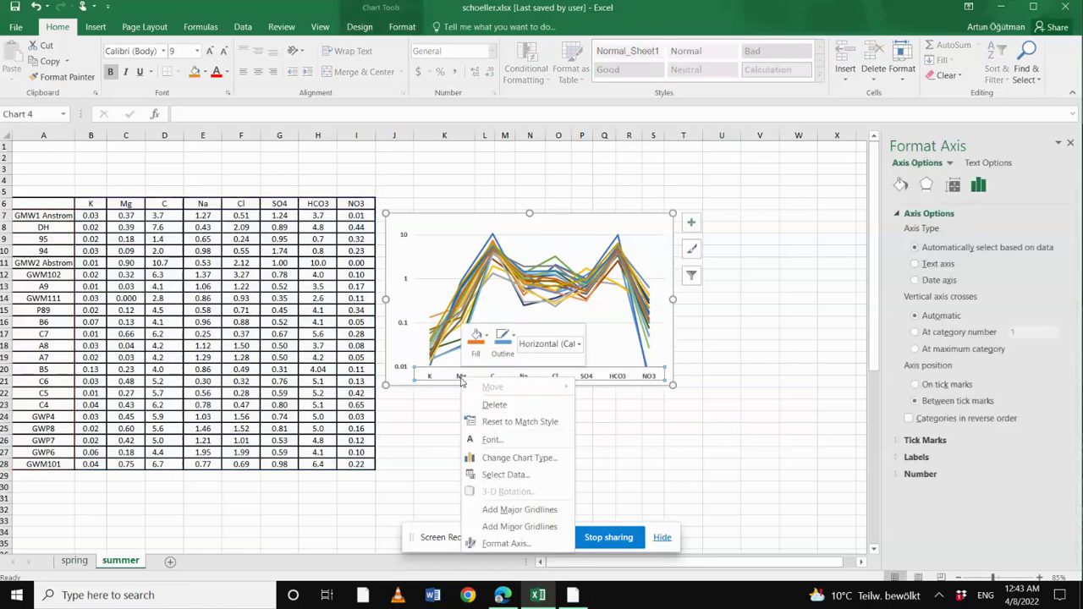
click(520, 526)
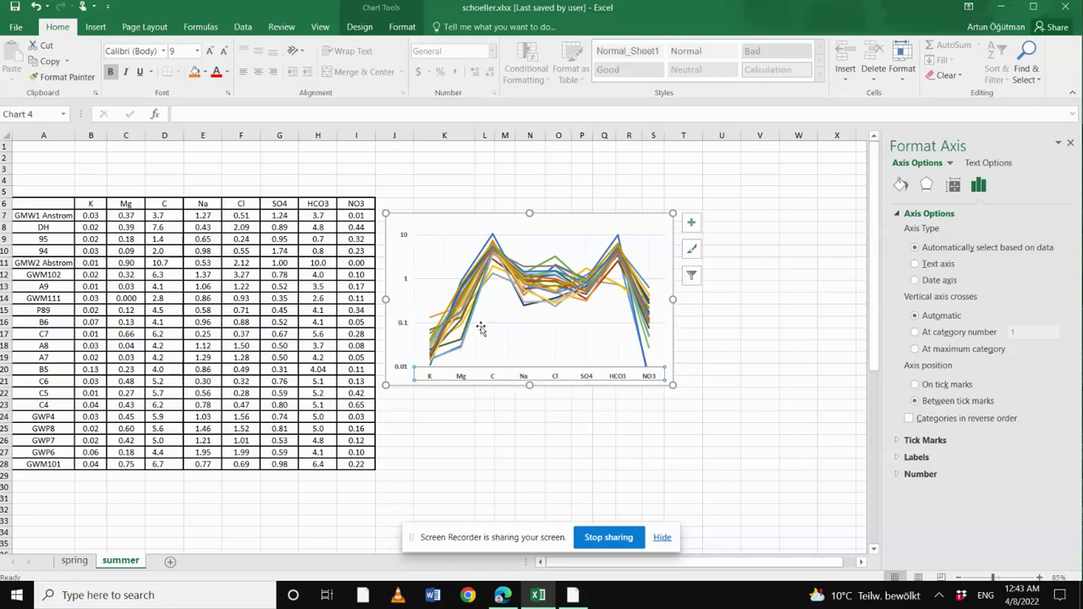
Give the horizontal axis a solid 0.75 pt line with a chosen colour
click(902, 186)
click(1046, 322)
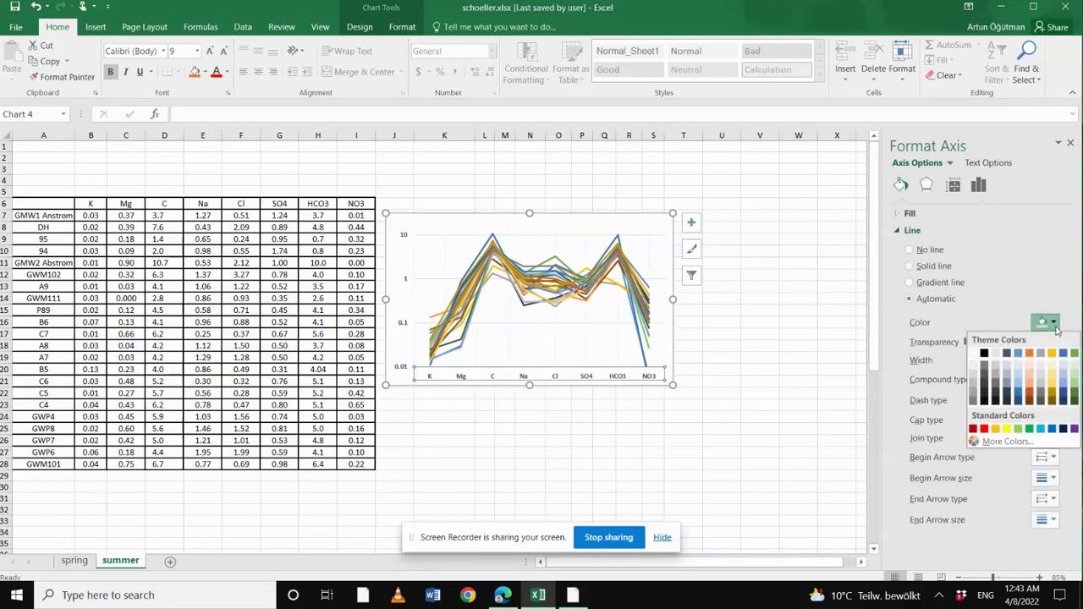
click(1007, 368)
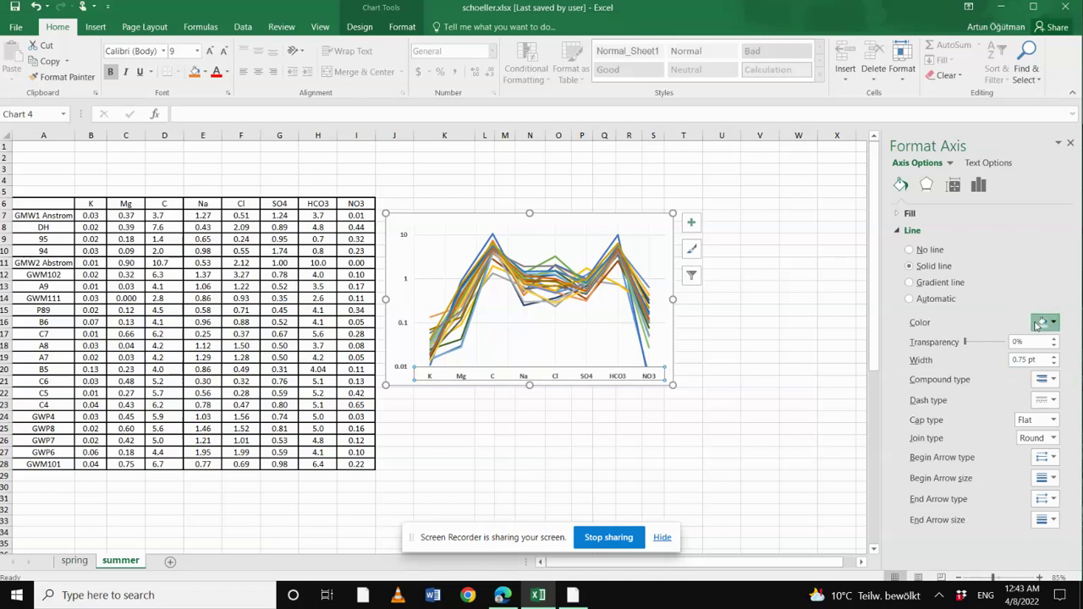
click(1046, 323)
click(1002, 370)
click(986, 376)
click(455, 414)
click(464, 380)
click(463, 380)
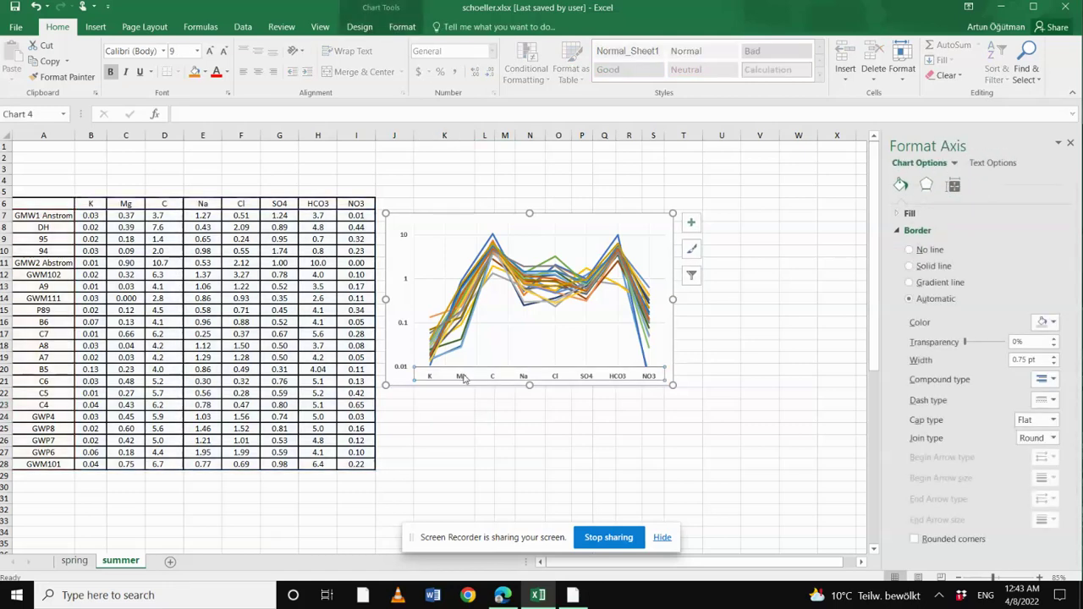
Make the vertical minor gridlines between ion categories solid Gray-25% lines
right_click(463, 380)
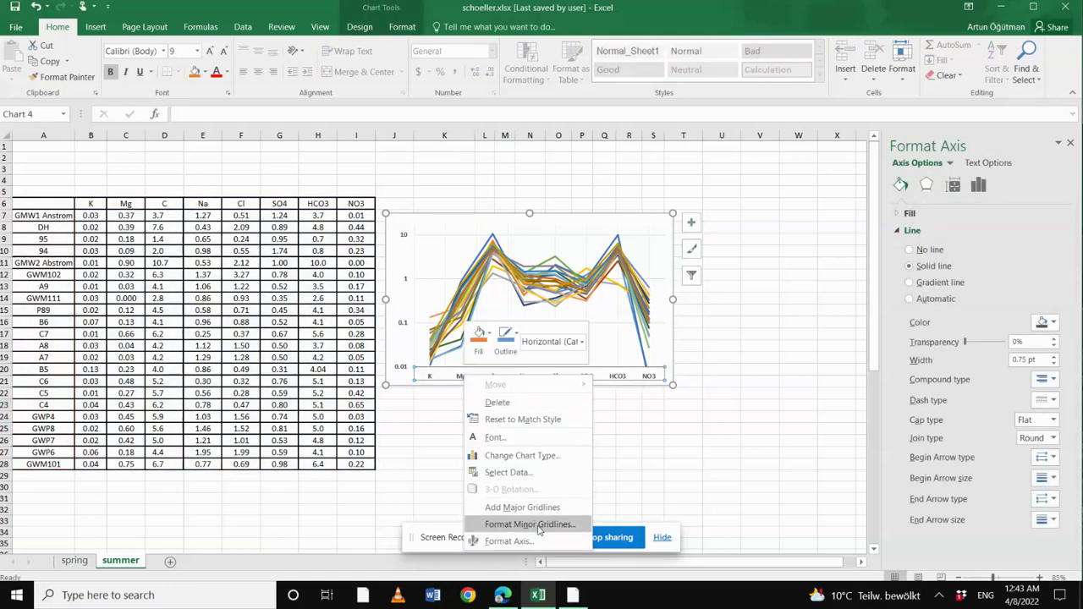
click(529, 524)
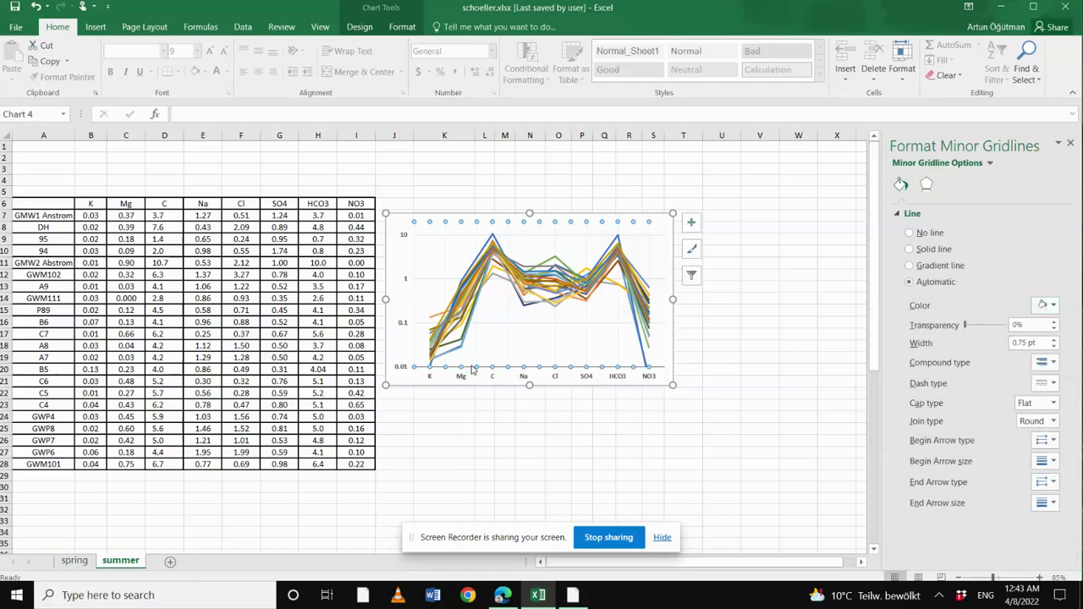
click(486, 453)
click(462, 378)
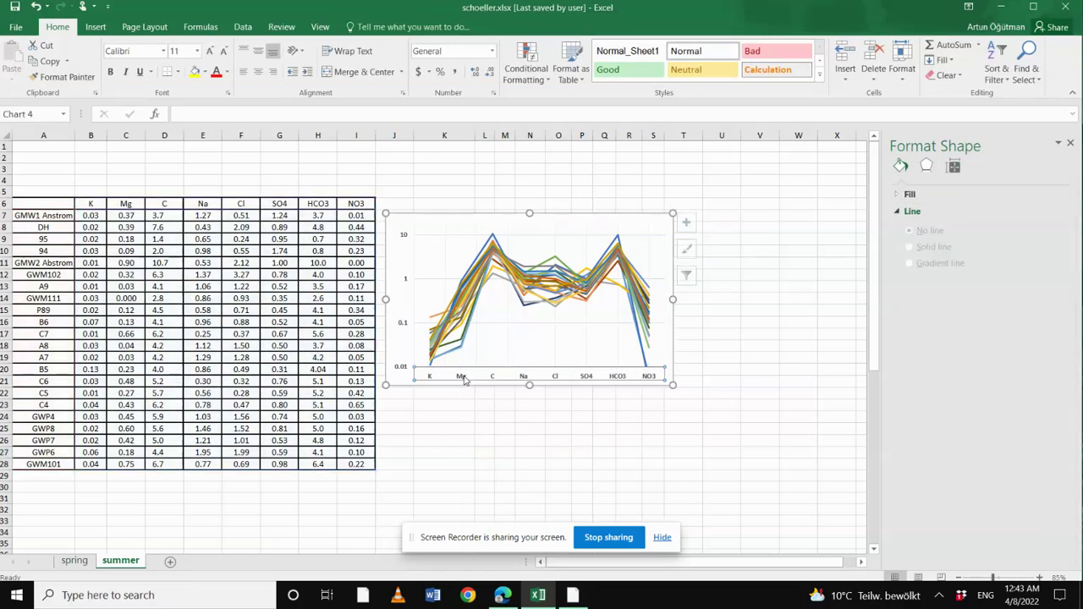
right_click(465, 378)
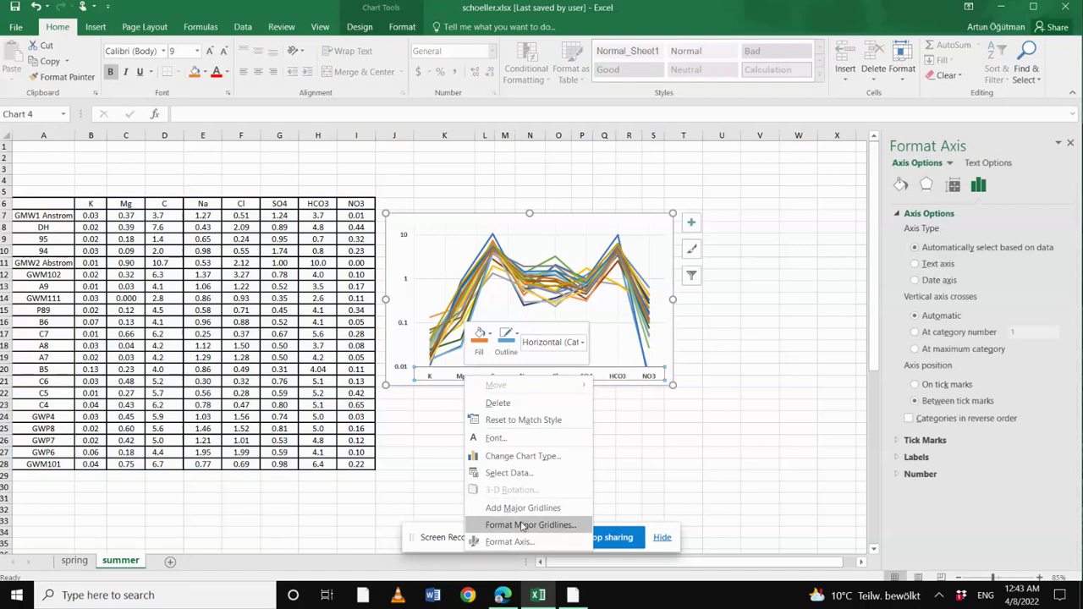
click(520, 525)
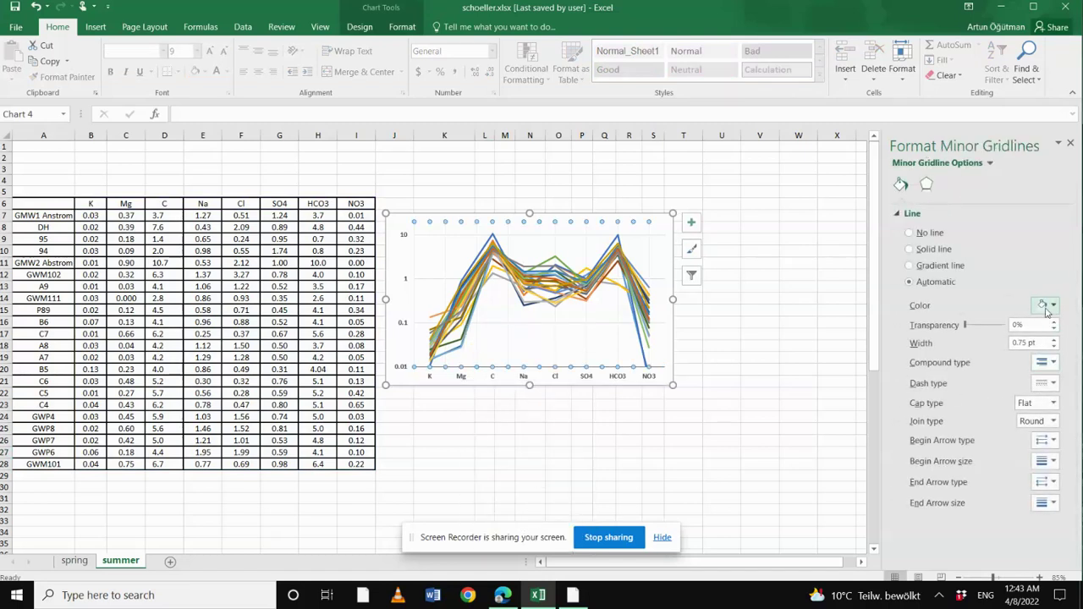
click(1047, 304)
click(995, 353)
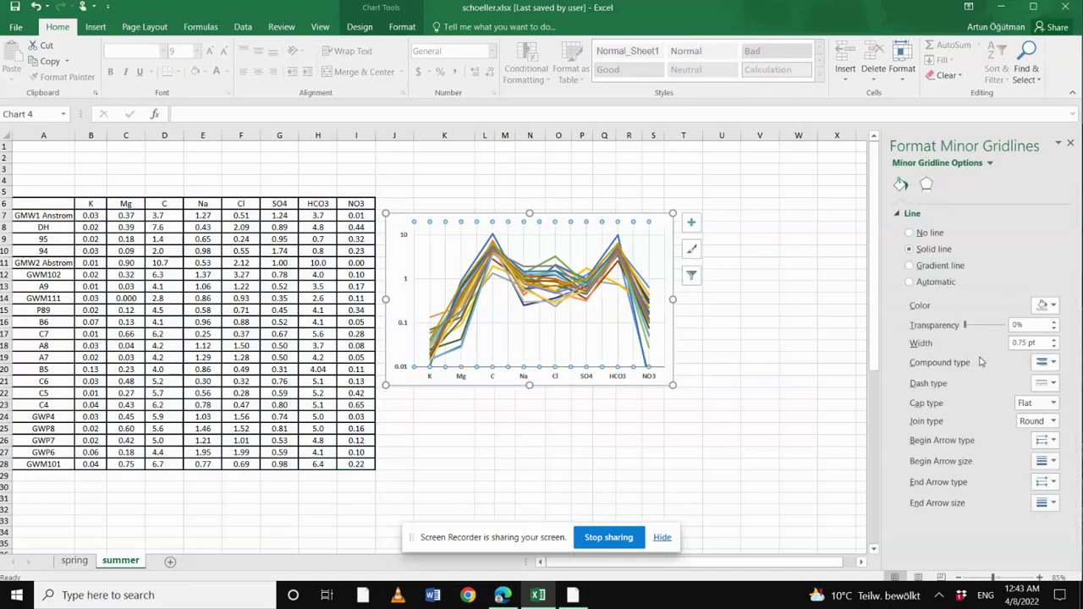
click(1046, 306)
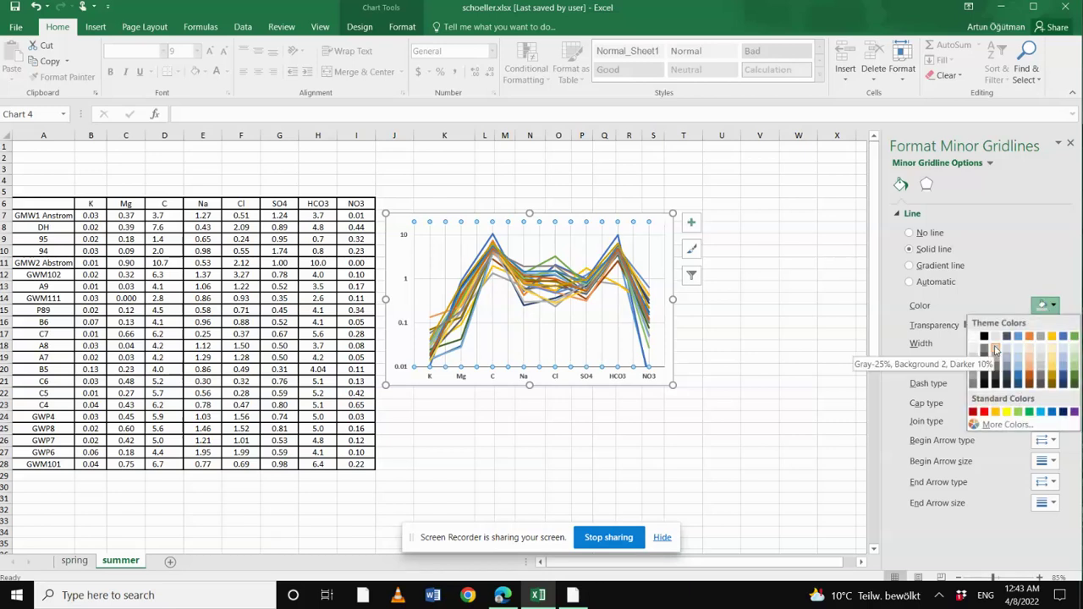
click(995, 354)
click(530, 452)
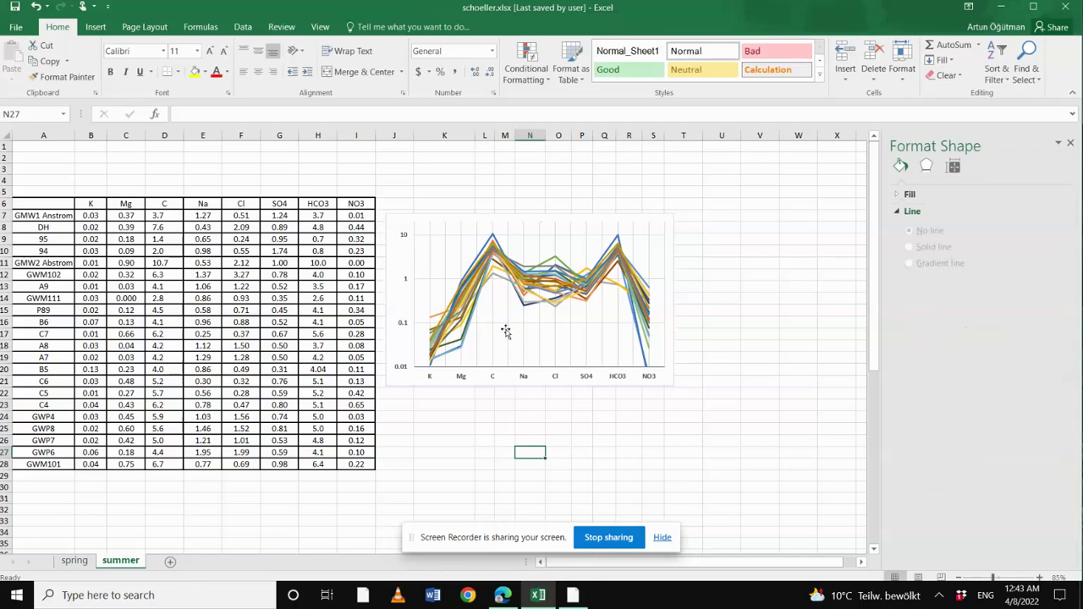
Add minor gridlines to the log-scale concentration axis
click(404, 238)
right_click(404, 237)
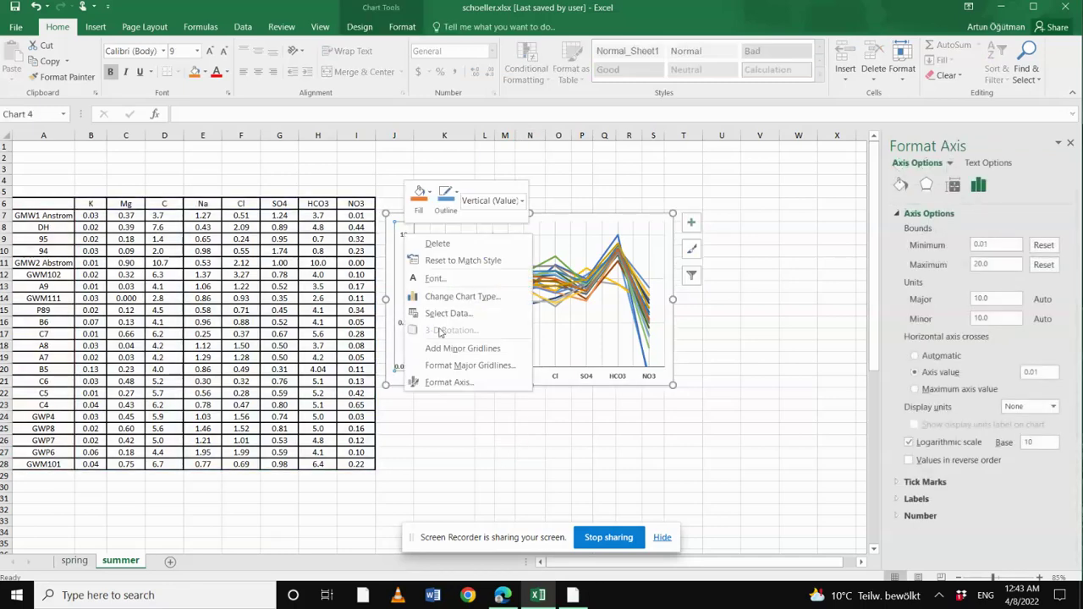
click(457, 349)
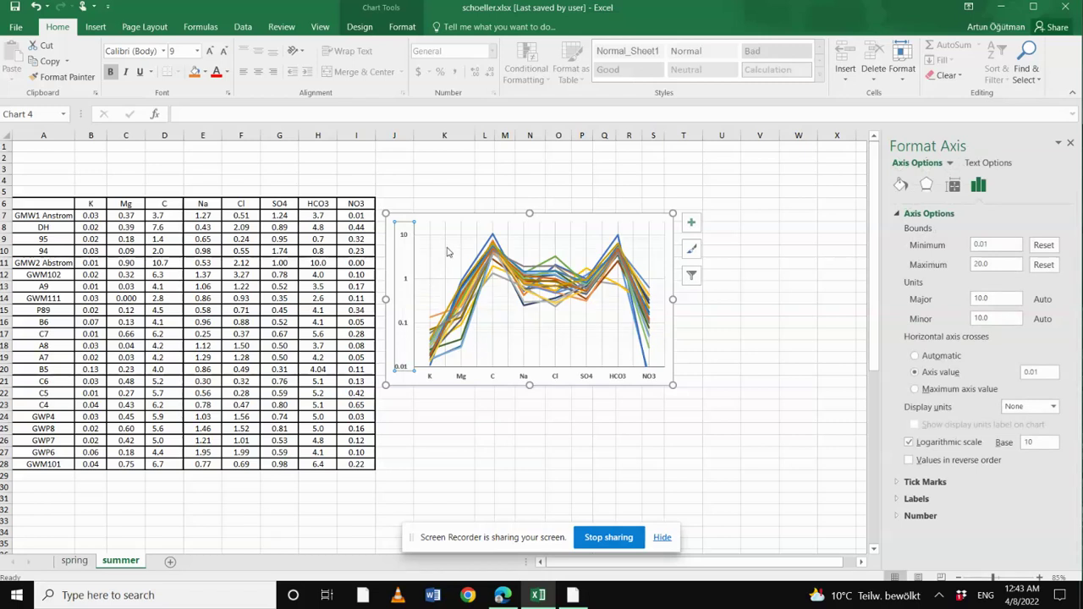
Format the new minor gridlines as a solid light gray line
right_click(406, 242)
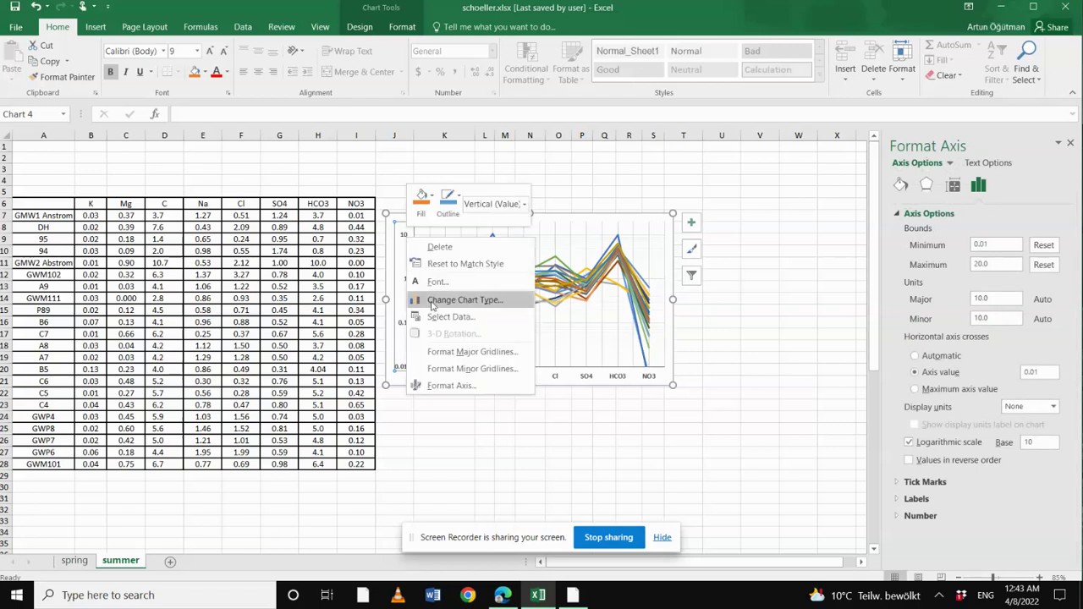
click(483, 371)
click(900, 184)
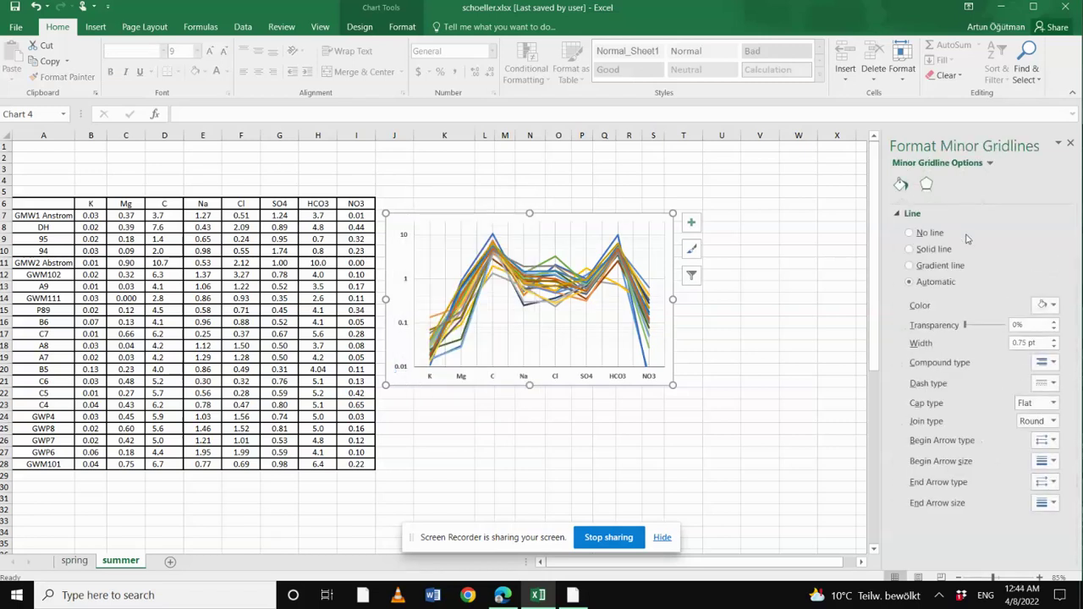
click(1045, 305)
click(996, 348)
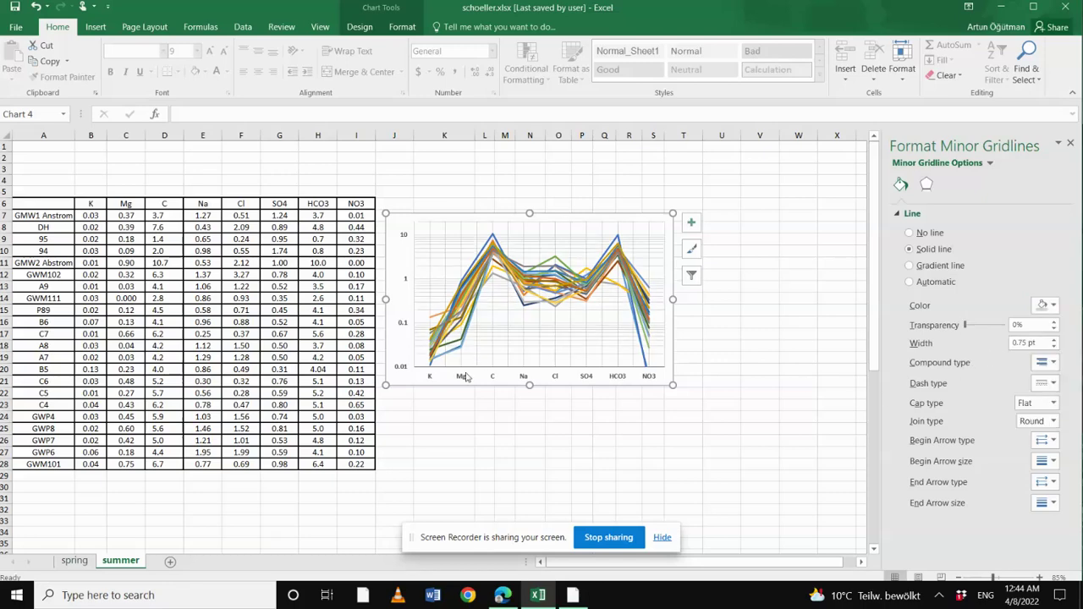
click(450, 427)
click(407, 242)
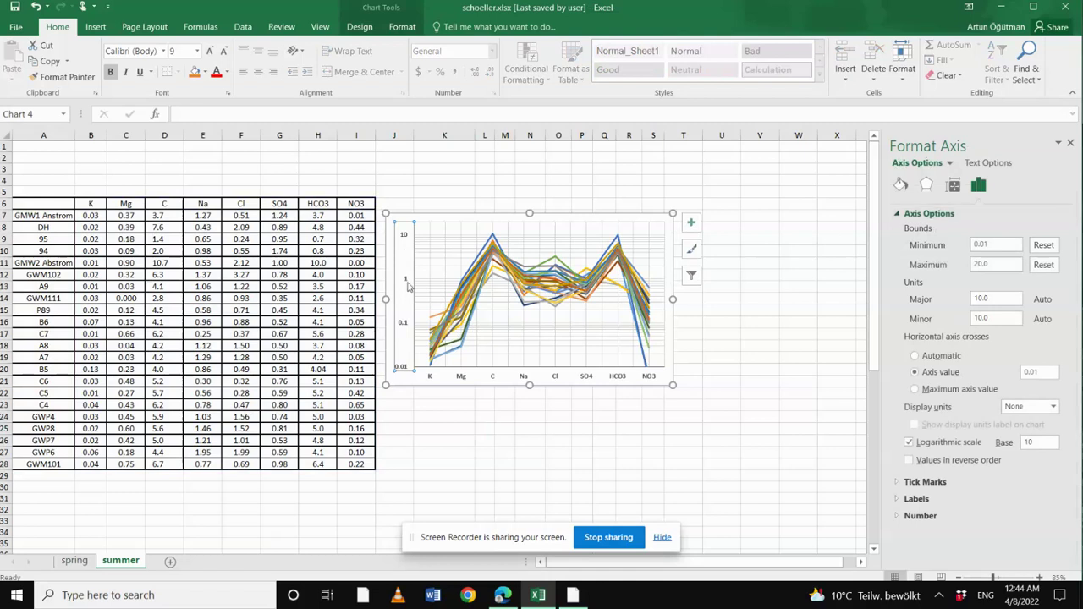
Set both major and minor tick marks on the concentration axis to Inside
click(925, 482)
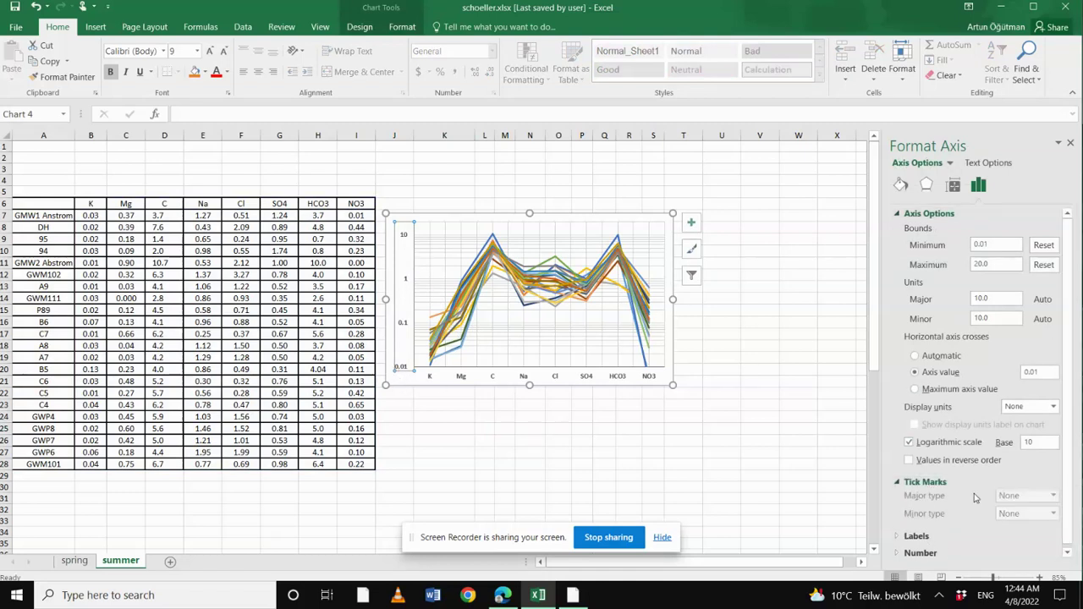
click(1026, 498)
click(1021, 532)
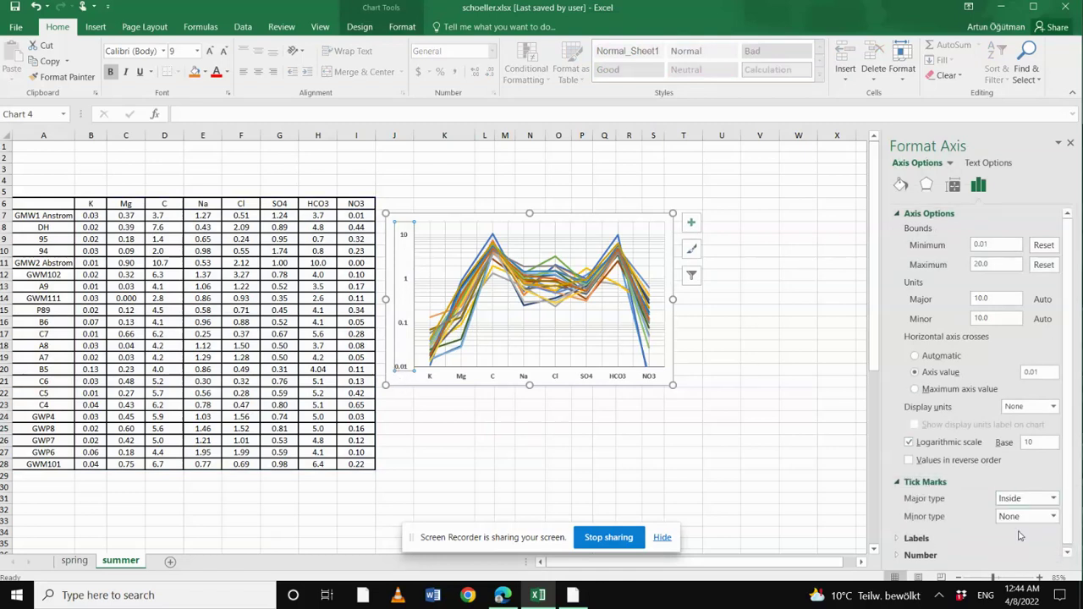
click(1026, 516)
click(1015, 544)
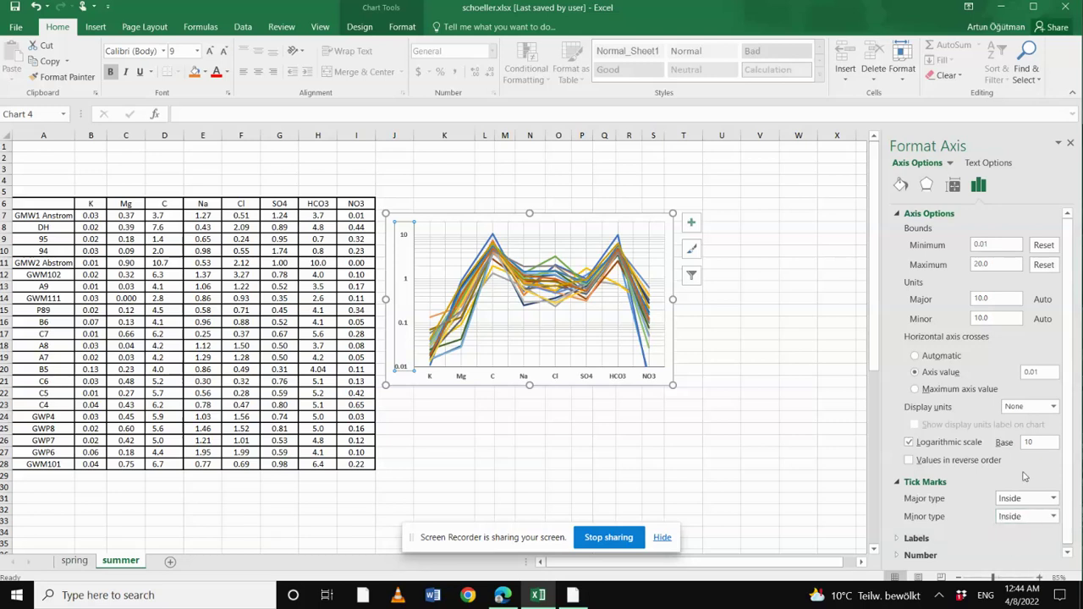
Make the concentration axis line solid black
click(901, 186)
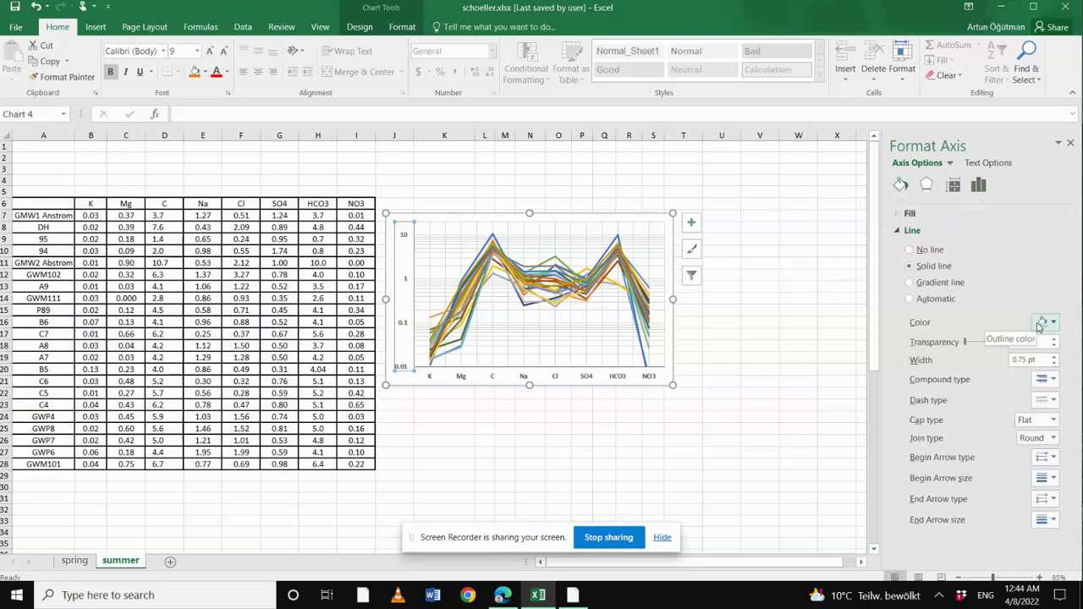
click(1038, 324)
click(987, 356)
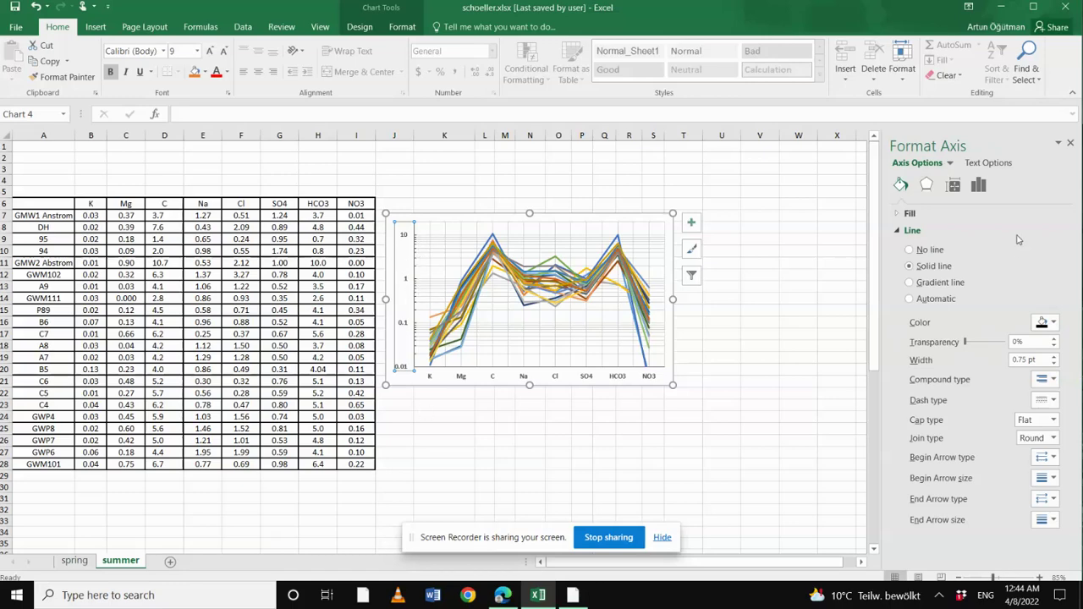
click(624, 452)
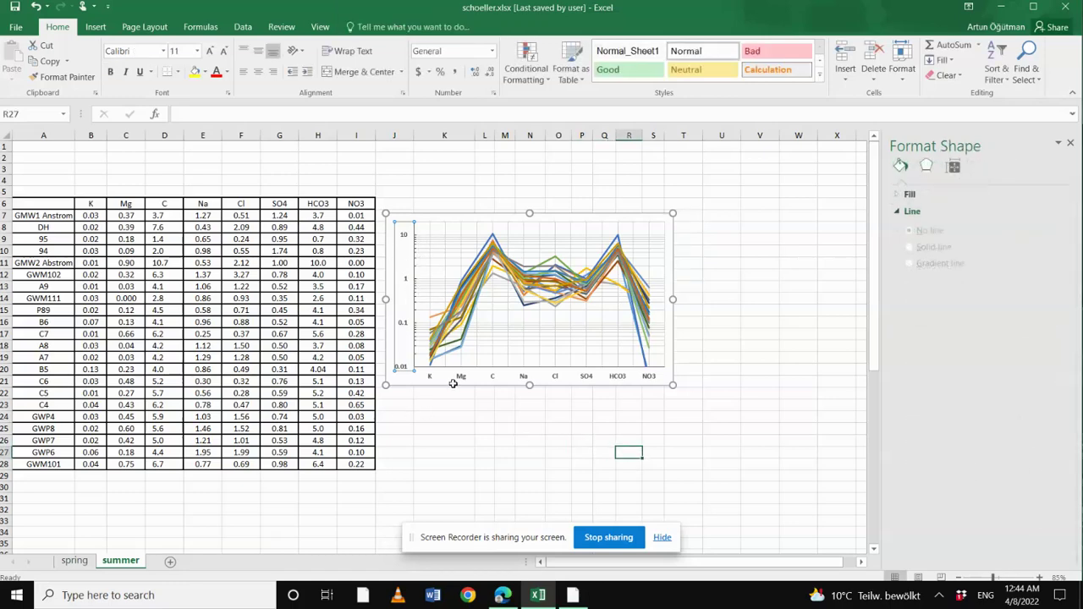
click(457, 378)
click(519, 461)
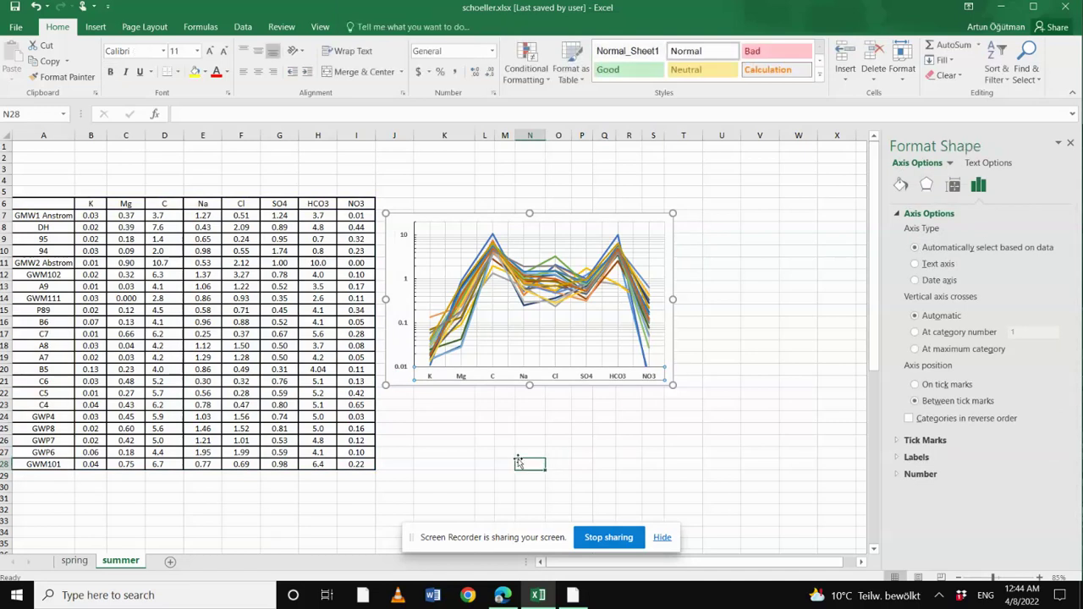
click(417, 462)
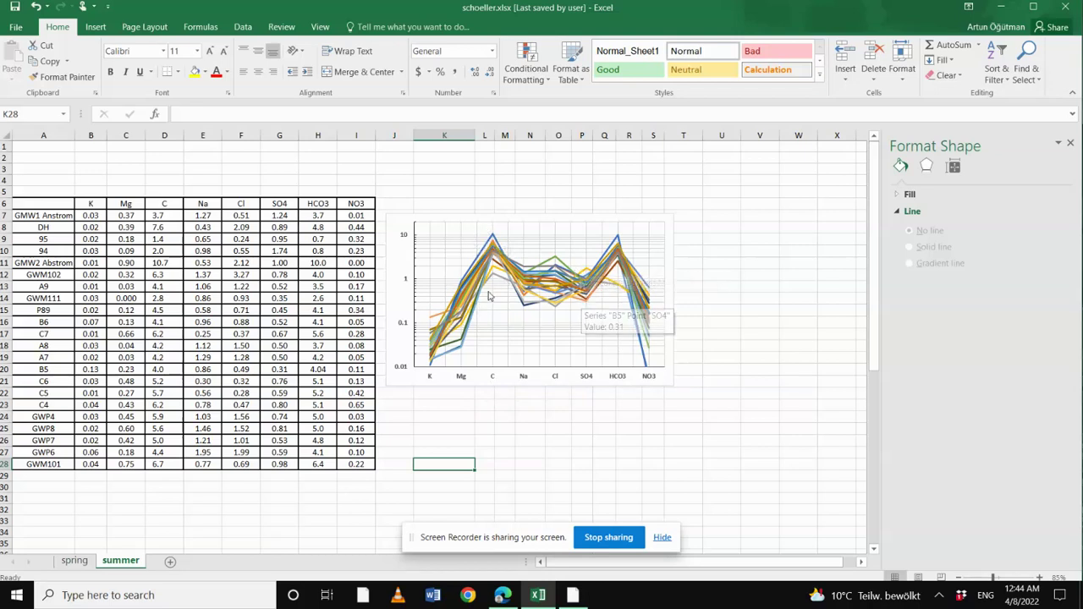
click(673, 436)
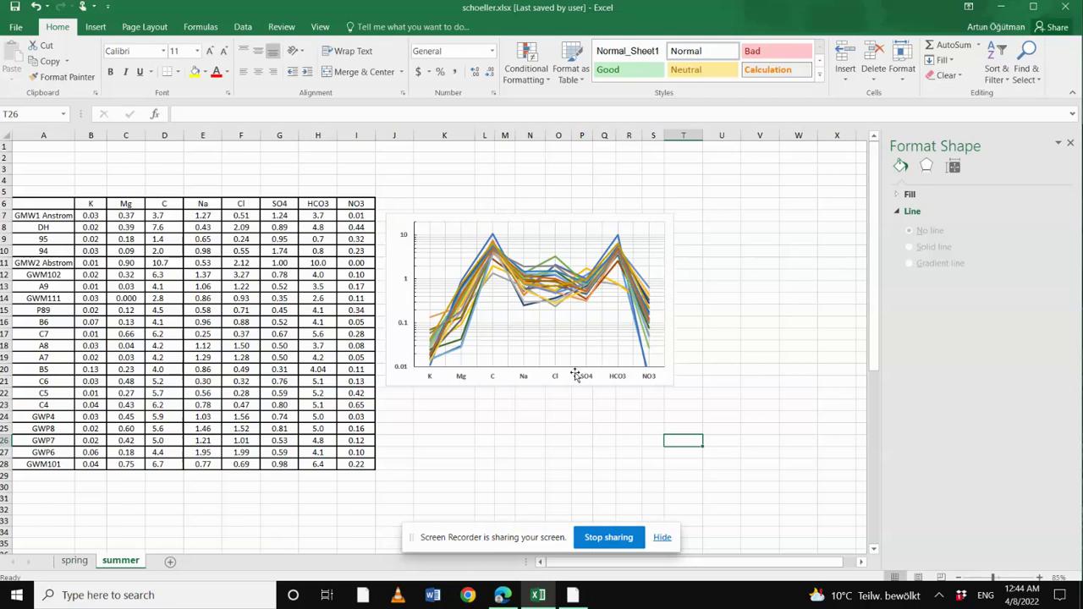
click(543, 466)
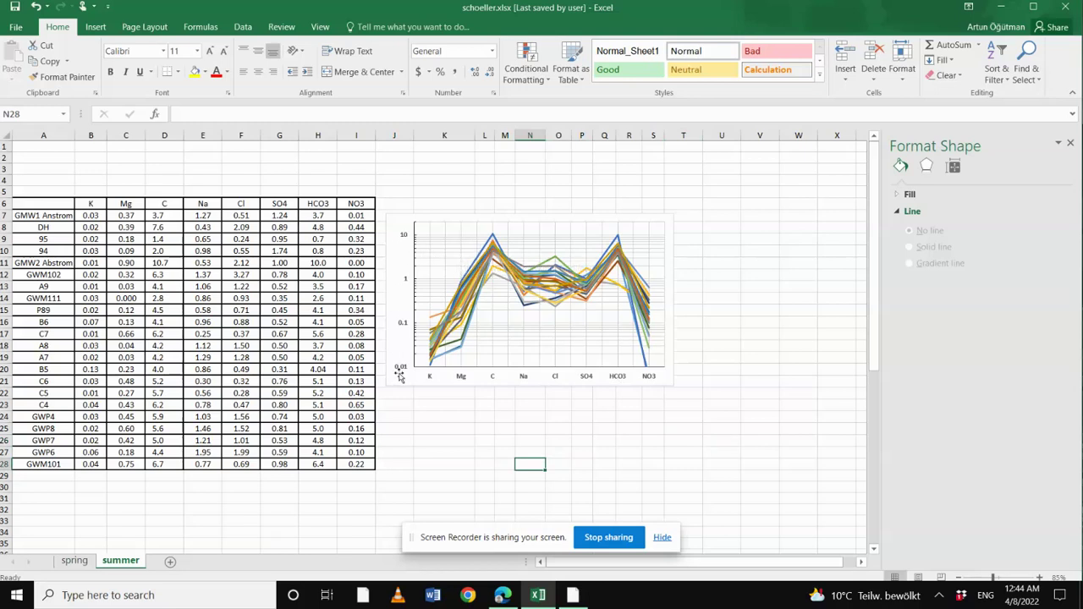
click(738, 272)
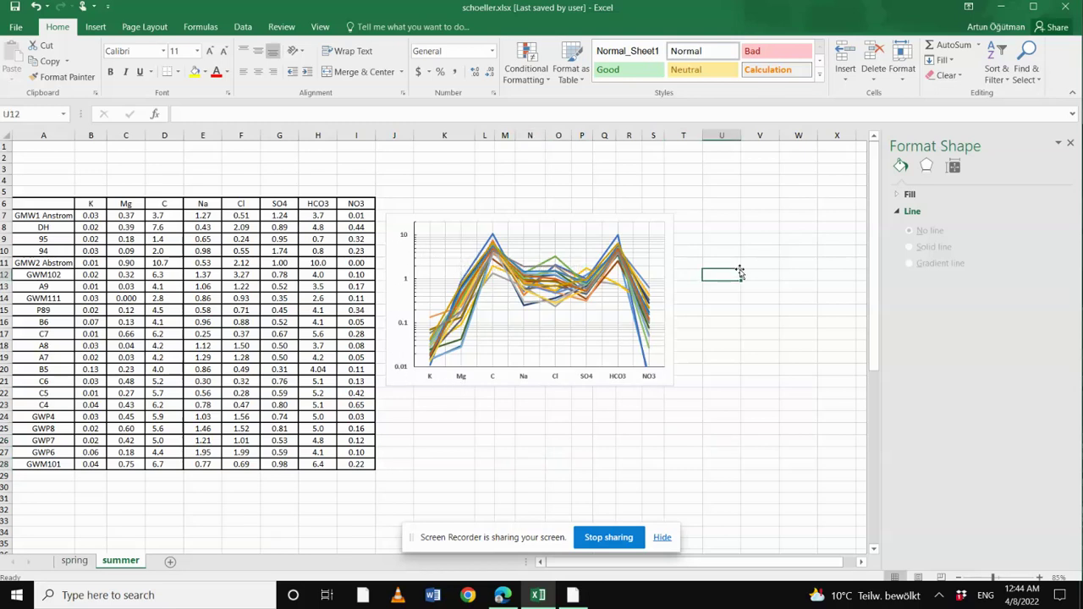